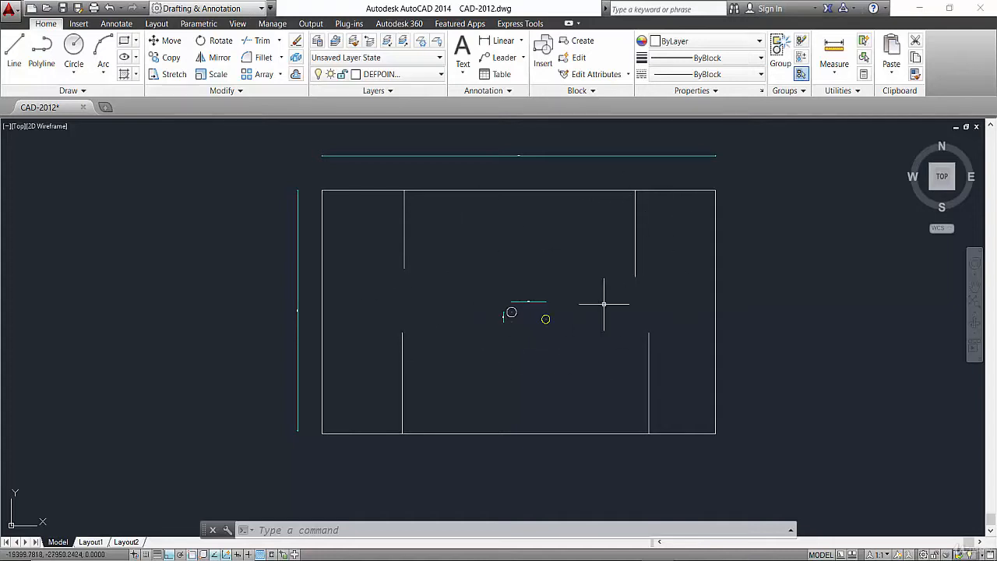
Examine the white and yellow circles with their dimensions inside the large rectangle.
{"action": "scroll", "coordinate": [511, 334], "scroll_direction": "up", "scroll_amount": 9}
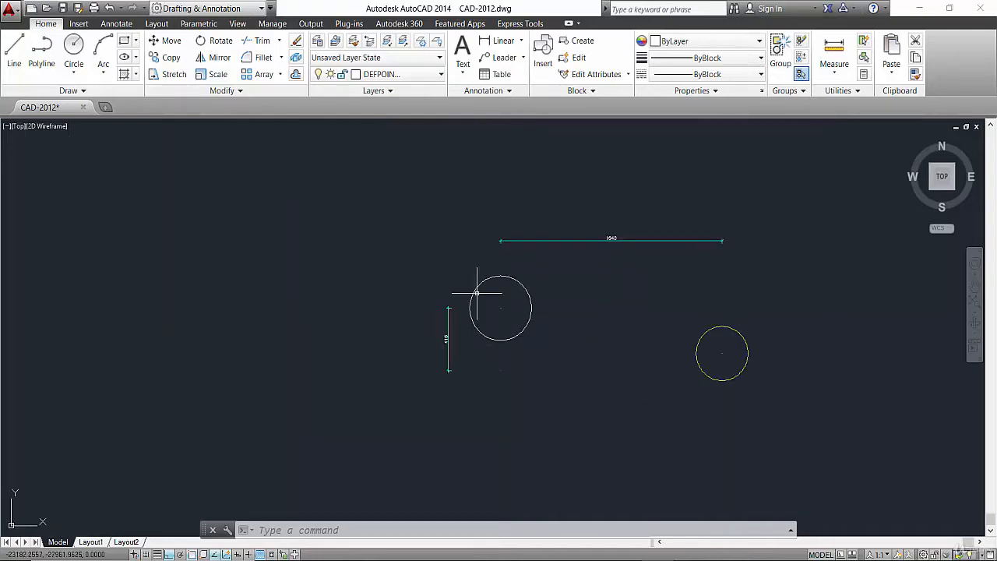
{"action": "scroll", "coordinate": [484, 314], "scroll_direction": "down", "scroll_amount": 10}
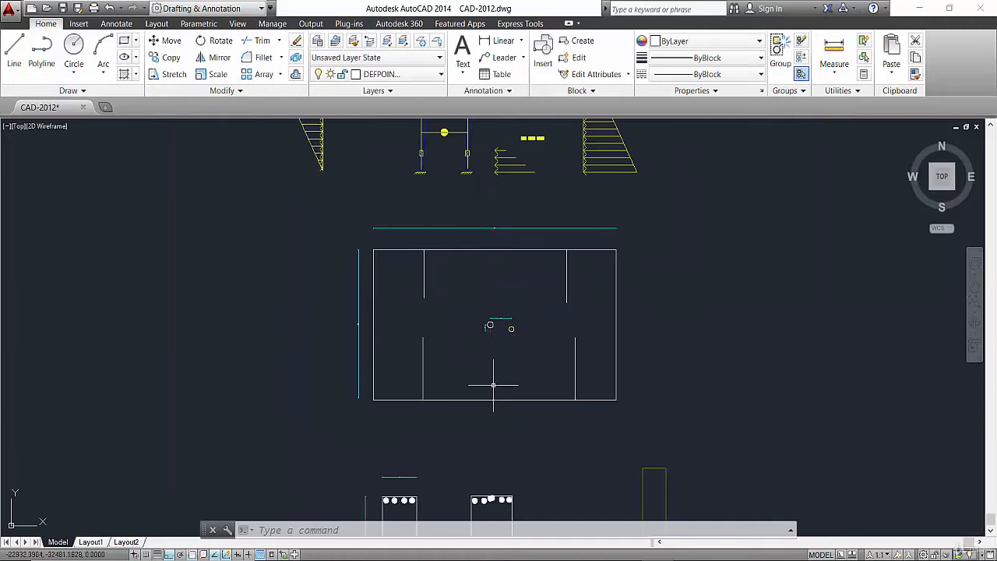
{"action": "scroll", "coordinate": [487, 320], "scroll_direction": "up", "scroll_amount": 4}
{"action": "scroll", "coordinate": [546, 357], "scroll_direction": "up", "scroll_amount": 2}
{"action": "scroll", "coordinate": [527, 289], "scroll_direction": "up", "scroll_amount": 2}
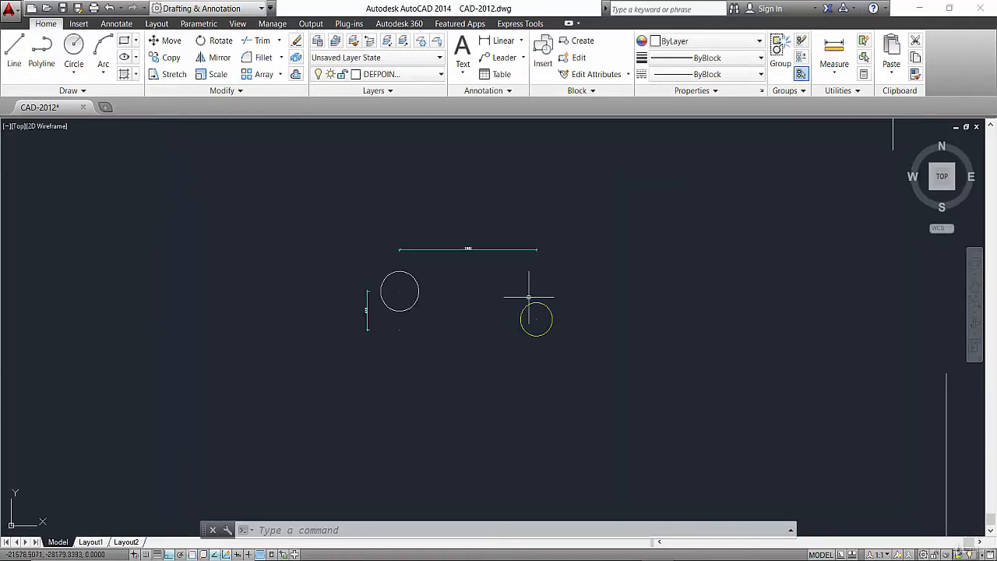
{"action": "scroll", "coordinate": [516, 304], "scroll_direction": "down", "scroll_amount": 5}
{"action": "scroll", "coordinate": [541, 309], "scroll_direction": "up", "scroll_amount": 3}
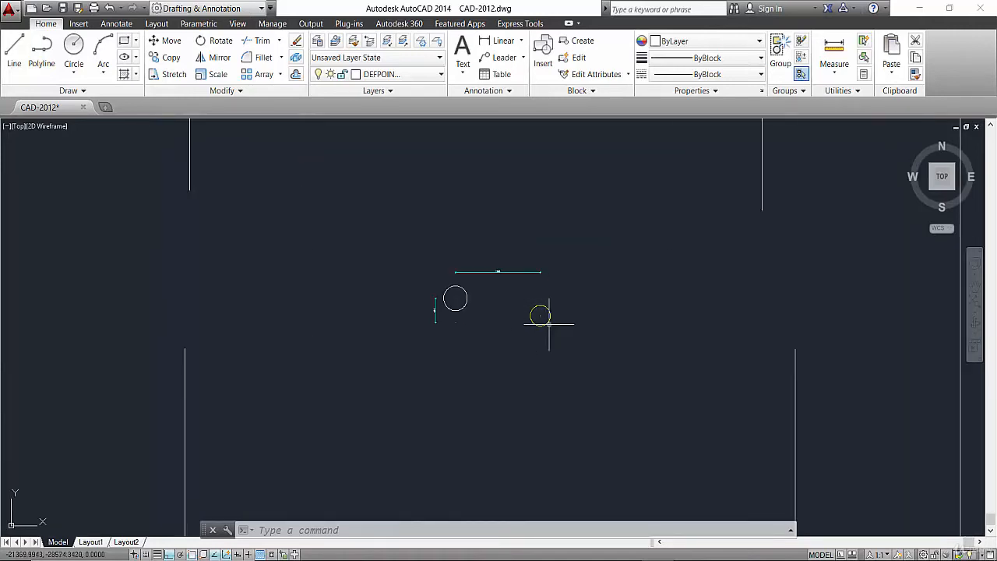
{"action": "mouse_move", "coordinate": [546, 320]}
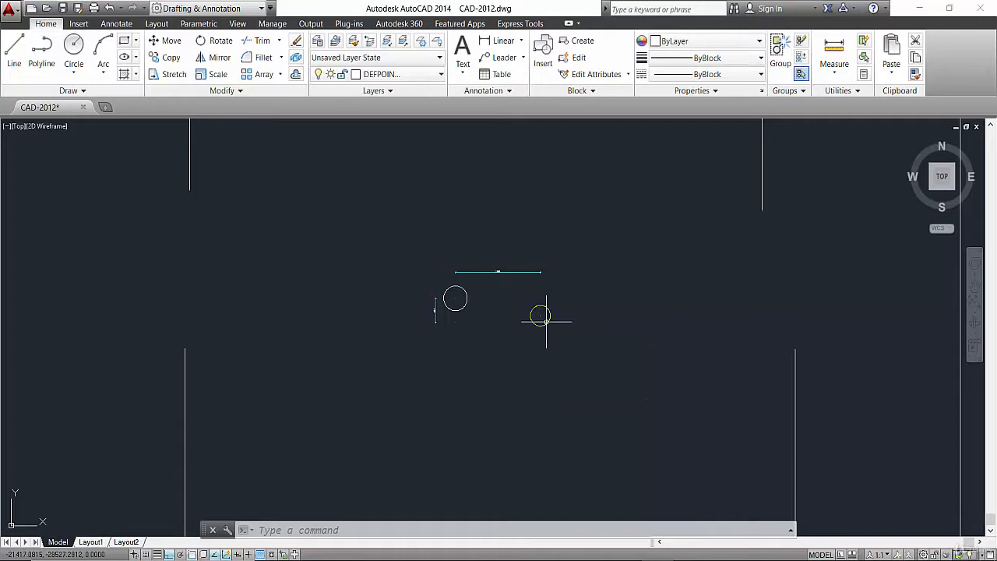
Erase three of the four vertical lines inside the rectangle, keeping only the lower-left one.
{"action": "scroll", "coordinate": [367, 338], "scroll_direction": "down", "scroll_amount": 4}
{"action": "left_click", "coordinate": [313, 347]}
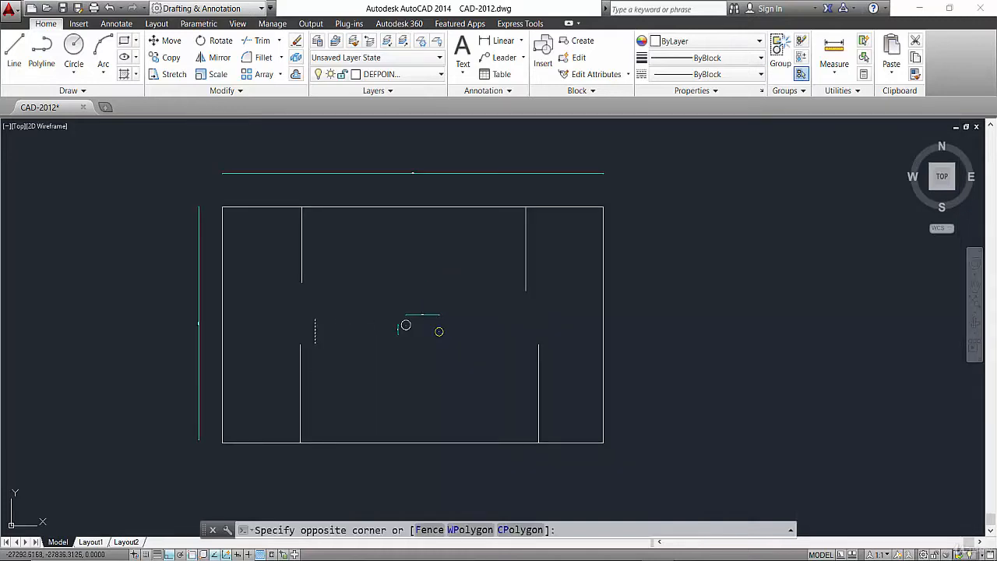
{"action": "left_click", "coordinate": [316, 274]}
{"action": "left_click", "coordinate": [319, 278]}
{"action": "left_click", "coordinate": [283, 271]}
{"action": "left_click", "coordinate": [542, 241]}
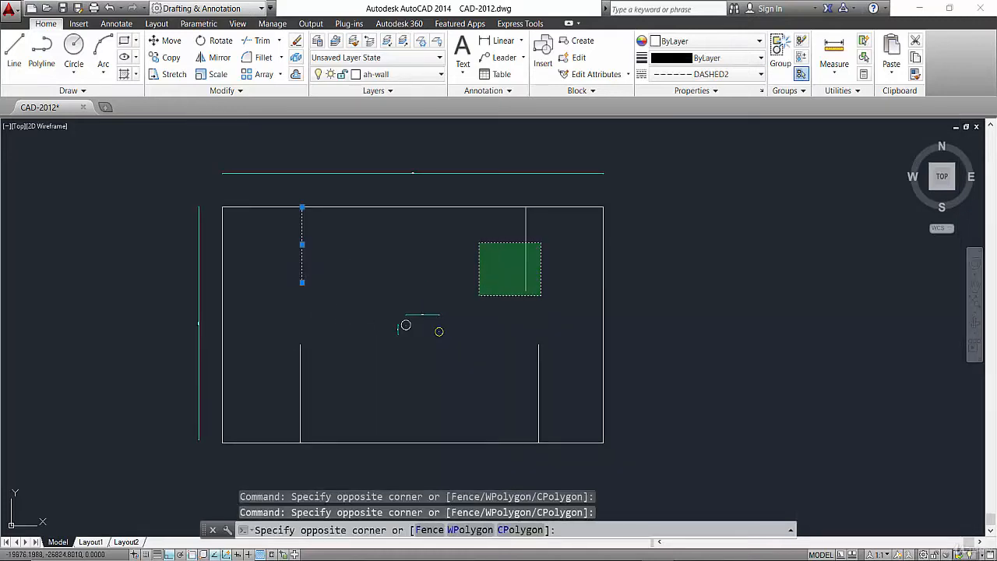
{"action": "left_click", "coordinate": [479, 297]}
{"action": "left_click", "coordinate": [589, 315]}
{"action": "left_click", "coordinate": [530, 371]}
{"action": "key", "text": "Delete"}
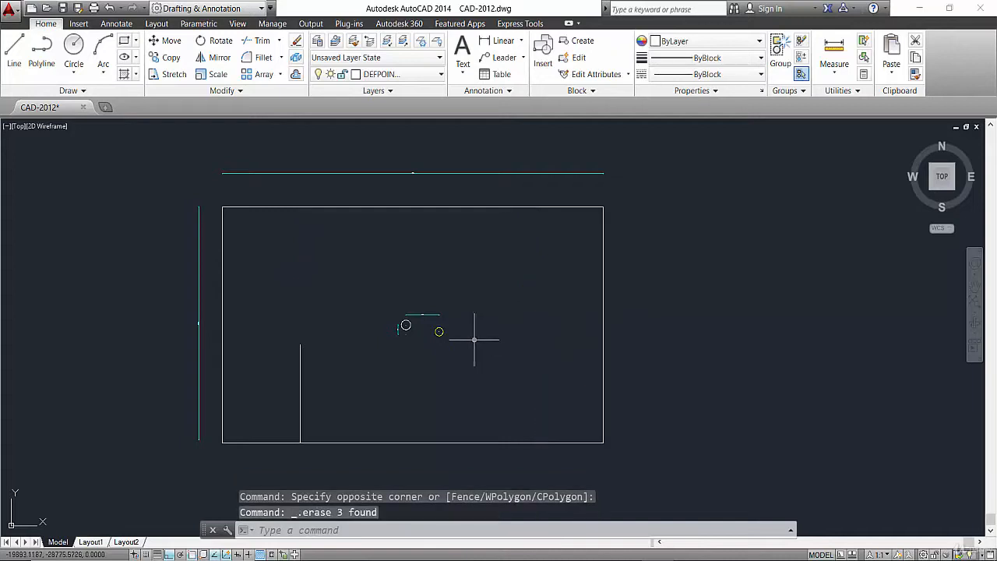
{"action": "left_click", "coordinate": [472, 343]}
{"action": "left_click", "coordinate": [427, 310]}
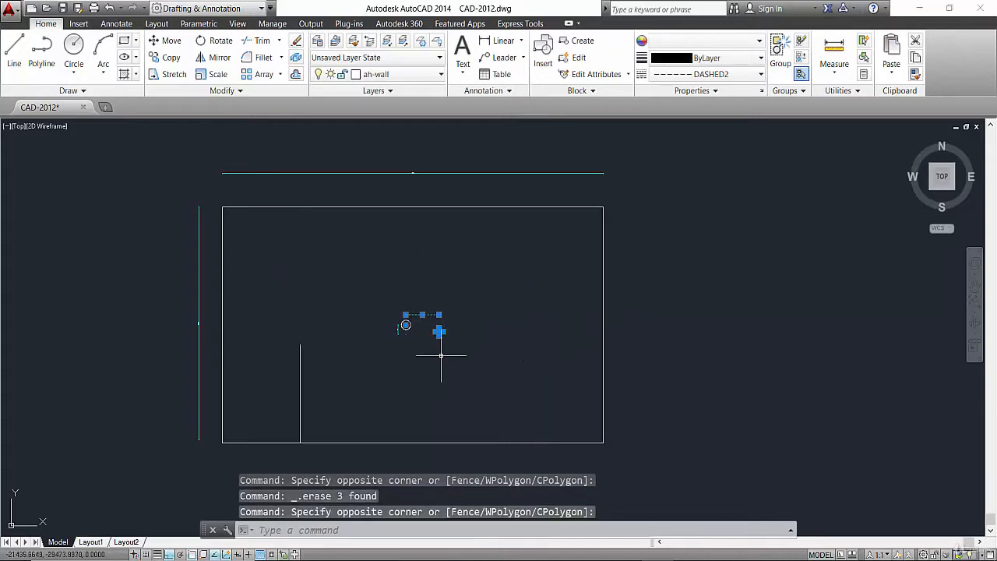
{"action": "scroll", "coordinate": [441, 354], "scroll_direction": "up", "scroll_amount": 2}
{"action": "key", "text": "Escape"}
Copy the yellow circle horizontally to a spot left of the white circle, near the remaining vertical line.
{"action": "left_click", "coordinate": [426, 303]}
{"action": "left_click", "coordinate": [460, 342]}
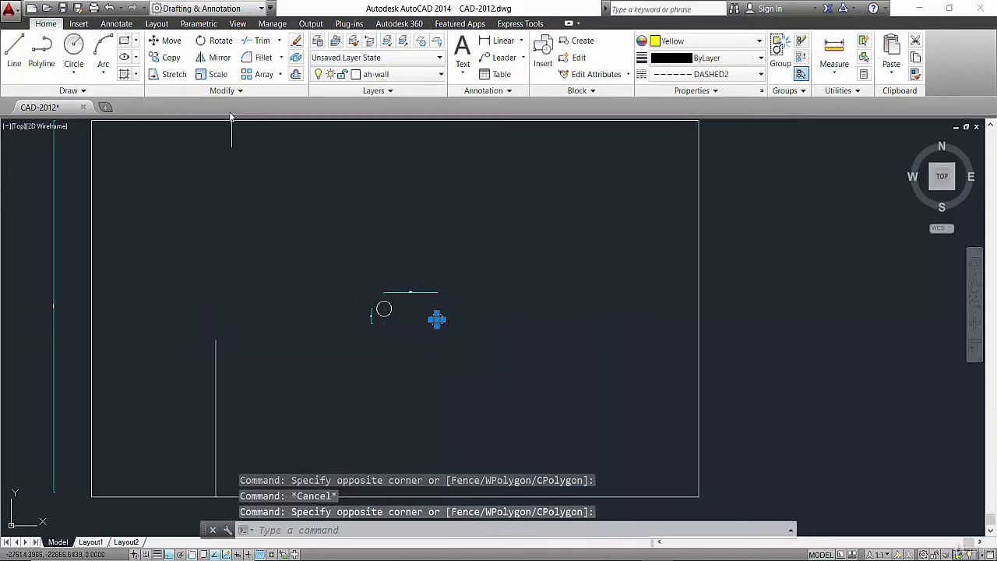
{"action": "left_click", "coordinate": [169, 58]}
{"action": "left_click", "coordinate": [437, 318]}
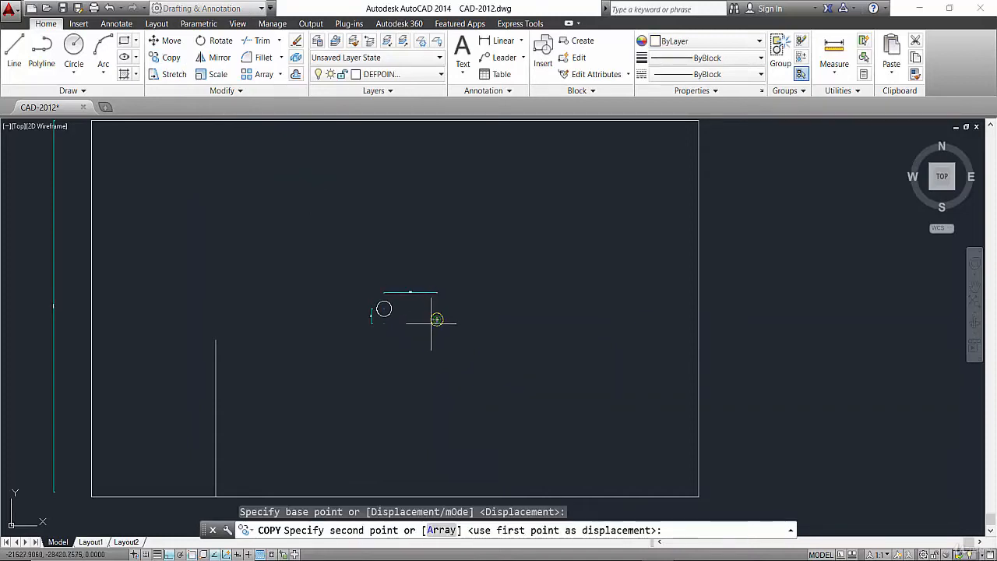
{"action": "left_click", "coordinate": [277, 368]}
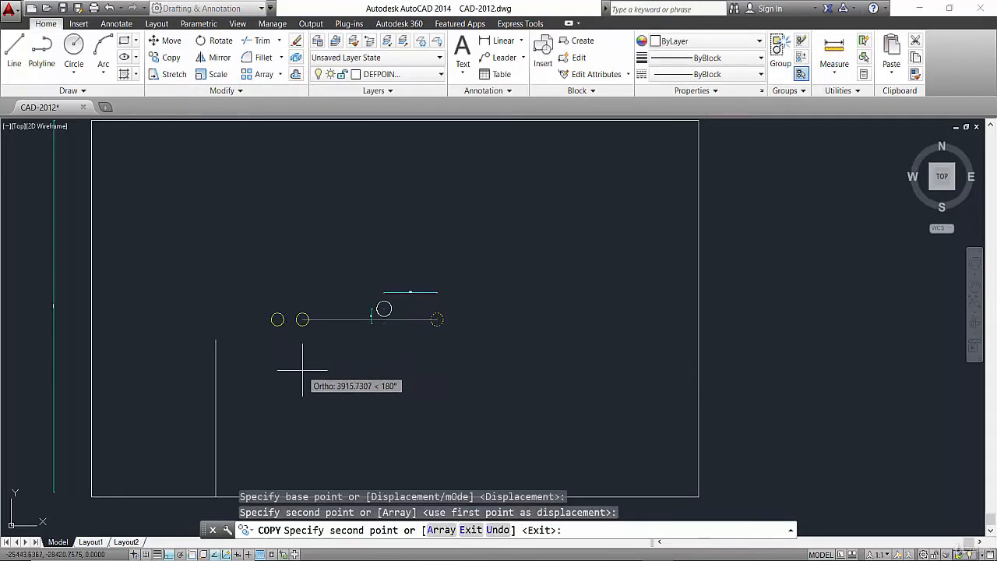
{"action": "key", "text": "Escape"}
Copy the lower-left vertical line horizontally to the right part of the rectangle, still standing on its bottom edge.
{"action": "left_click", "coordinate": [234, 369]}
{"action": "left_click", "coordinate": [205, 383]}
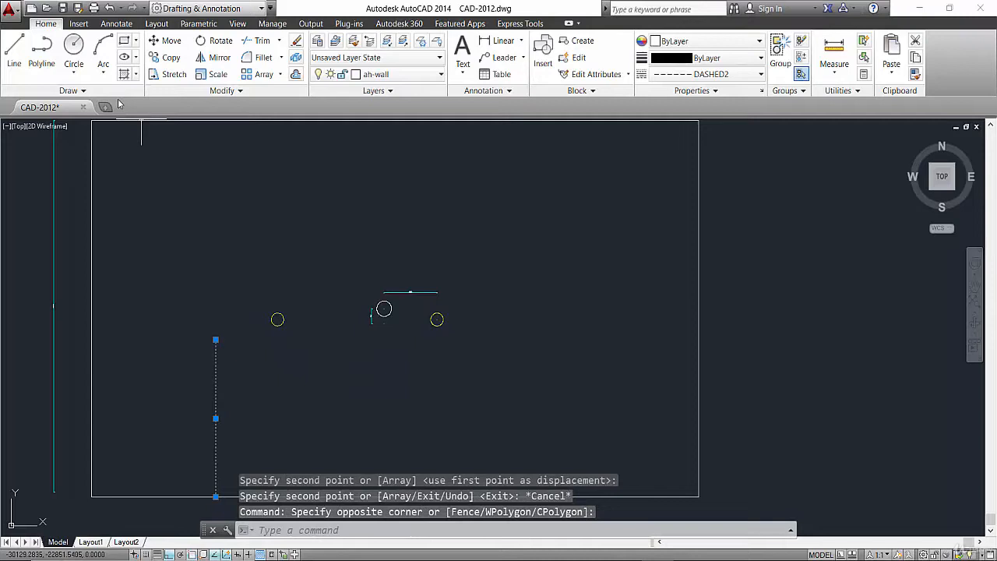
{"action": "left_click", "coordinate": [169, 58]}
{"action": "left_click", "coordinate": [216, 400]}
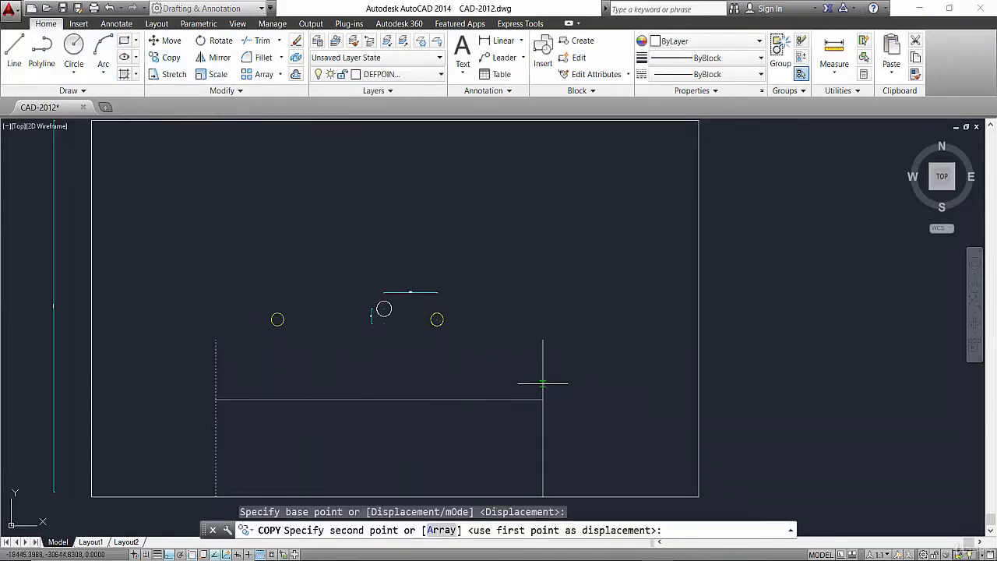
{"action": "left_click", "coordinate": [543, 378]}
{"action": "key", "text": "Escape"}
{"action": "left_click", "coordinate": [258, 305]}
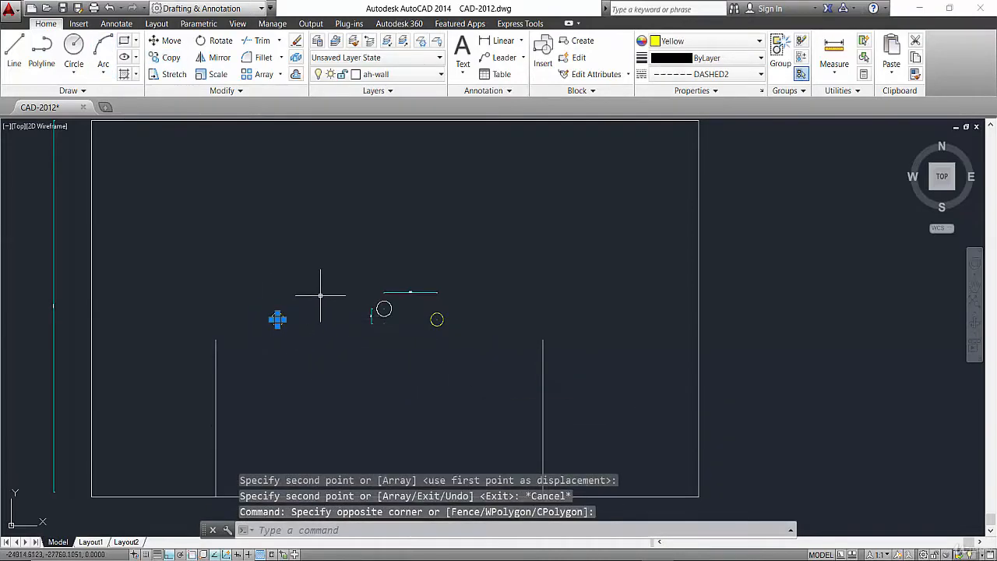
{"action": "left_click", "coordinate": [167, 58]}
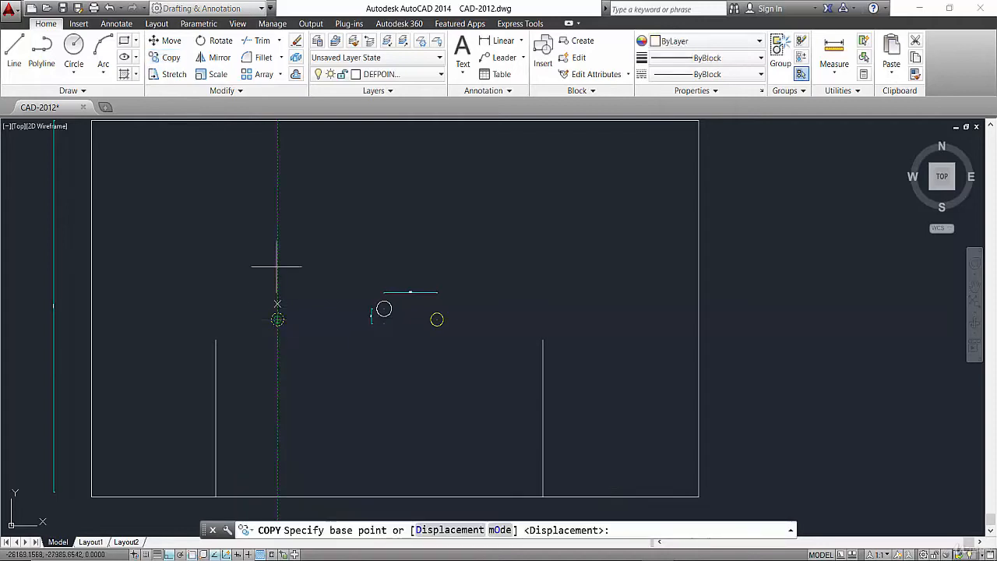
{"action": "key", "text": "Escape"}
Move the copied yellow circle horizontally to between the white circle and the original yellow circle.
{"action": "left_click", "coordinate": [263, 297]}
{"action": "left_click", "coordinate": [298, 363]}
{"action": "left_click", "coordinate": [166, 40]}
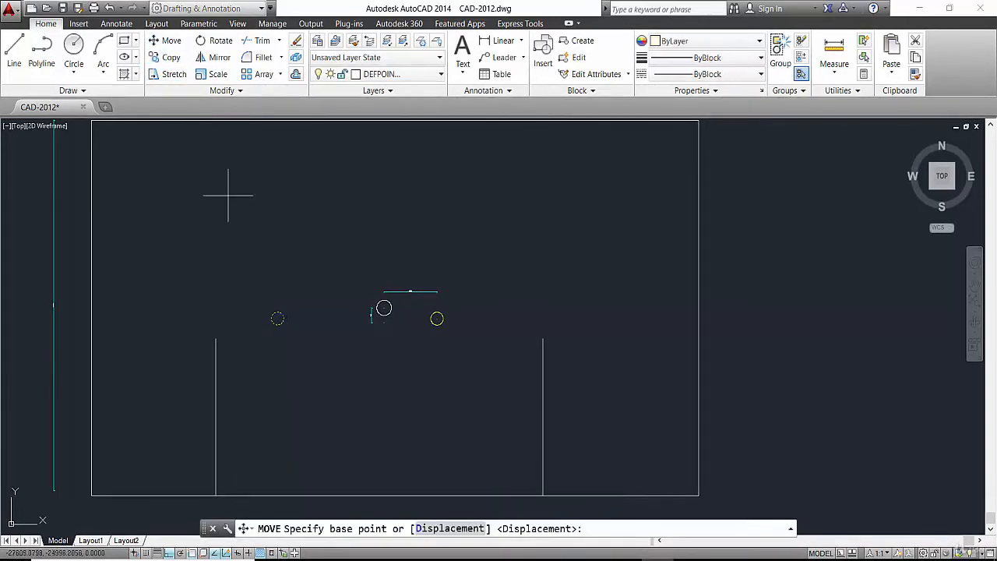
{"action": "left_click", "coordinate": [278, 318]}
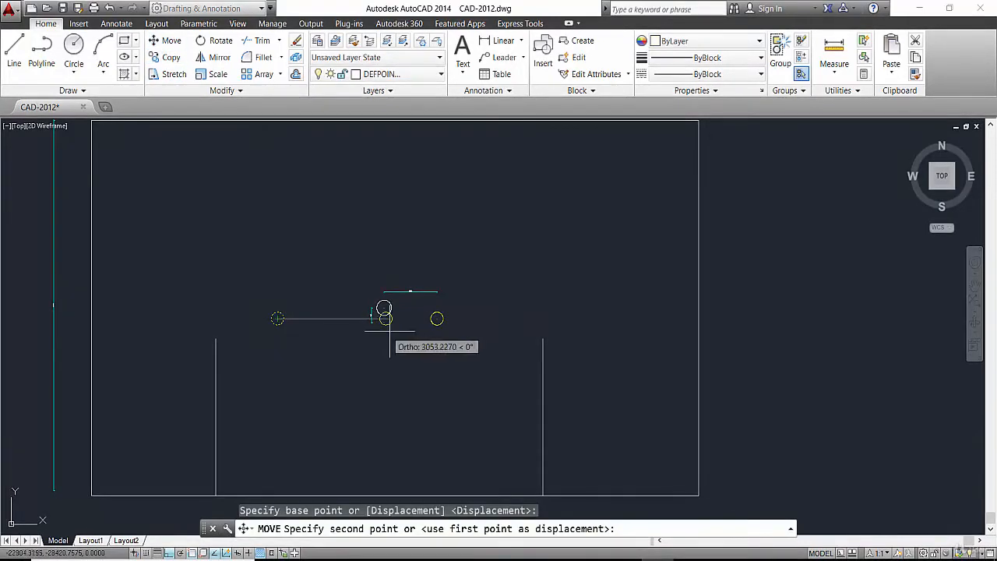
{"action": "left_click", "coordinate": [403, 318]}
{"action": "key", "text": "Escape"}
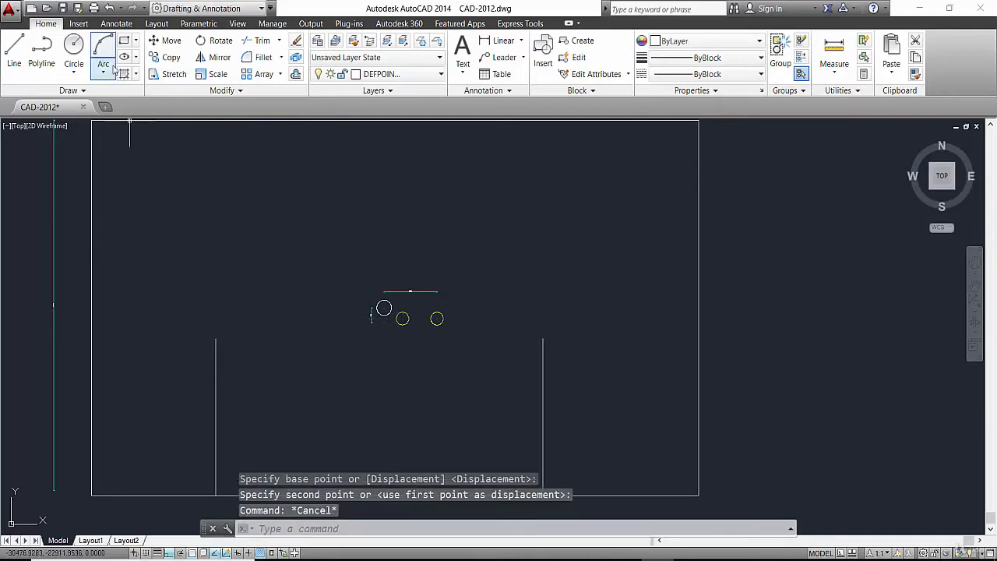
Copy both lower vertical lines straight up so that their upper ends meet the rectangle's top edge.
{"action": "left_click", "coordinate": [244, 420]}
{"action": "left_click", "coordinate": [203, 399]}
{"action": "left_click", "coordinate": [574, 383]}
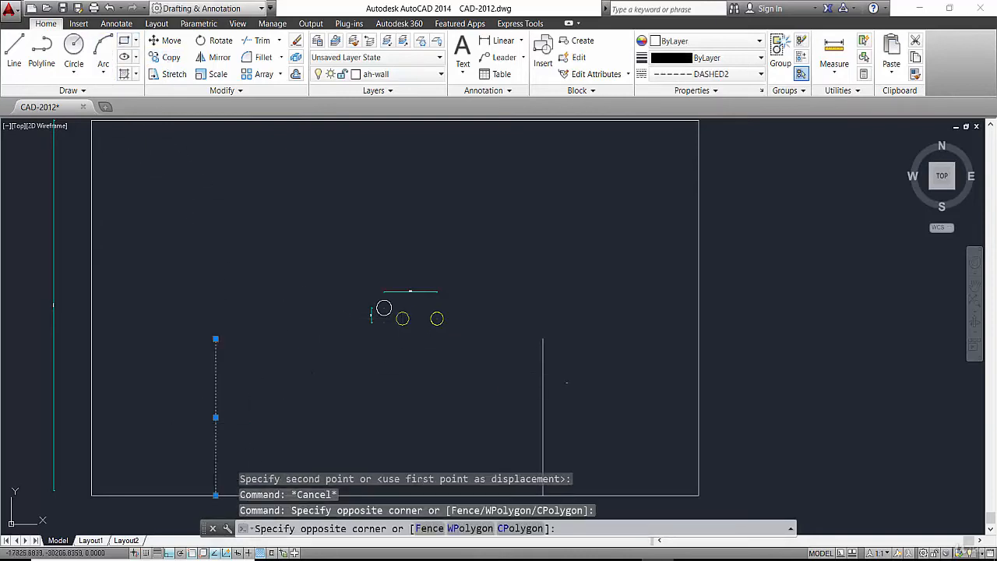
{"action": "left_click", "coordinate": [506, 409]}
{"action": "left_click", "coordinate": [163, 57]}
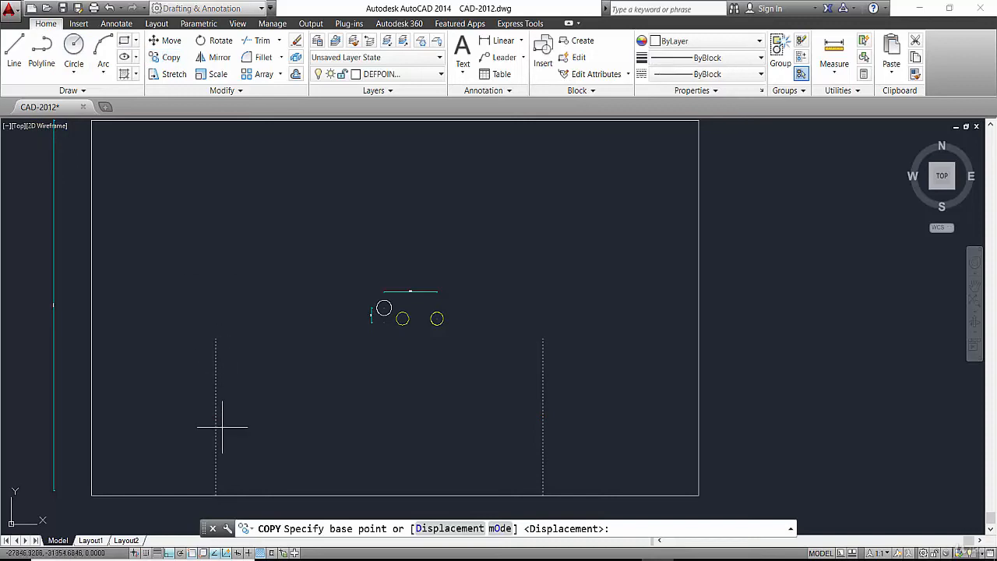
{"action": "left_click", "coordinate": [215, 338]}
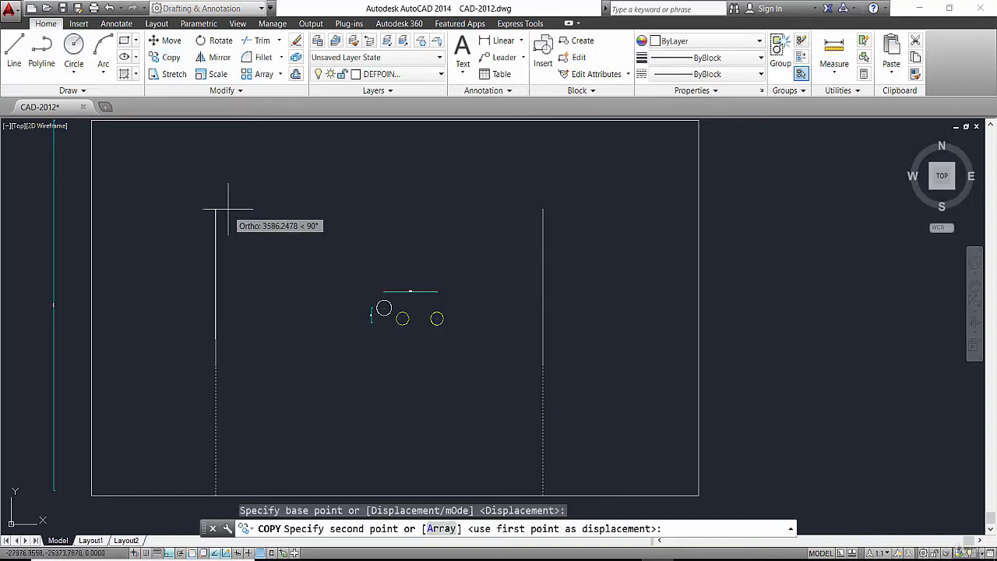
{"action": "middle_click_drag", "start_coordinate": [232, 219], "coordinate": [242, 321]}
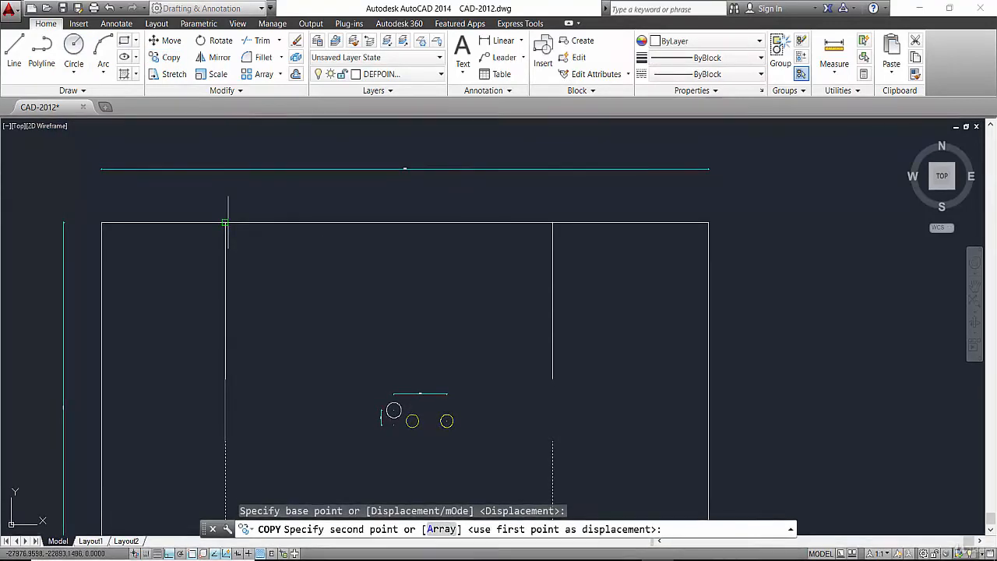
{"action": "left_click", "coordinate": [226, 222]}
{"action": "key", "text": "Escape"}
Copy the middle yellow circle straight up to a point above the small horizontal dimension.
{"action": "left_click", "coordinate": [421, 408]}
{"action": "left_click", "coordinate": [405, 435]}
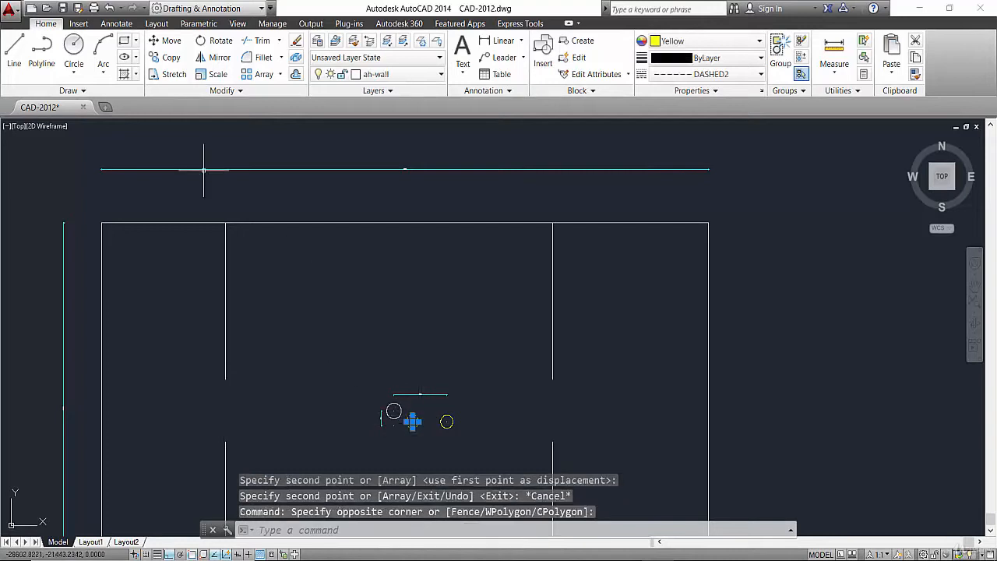
{"action": "left_click", "coordinate": [163, 57]}
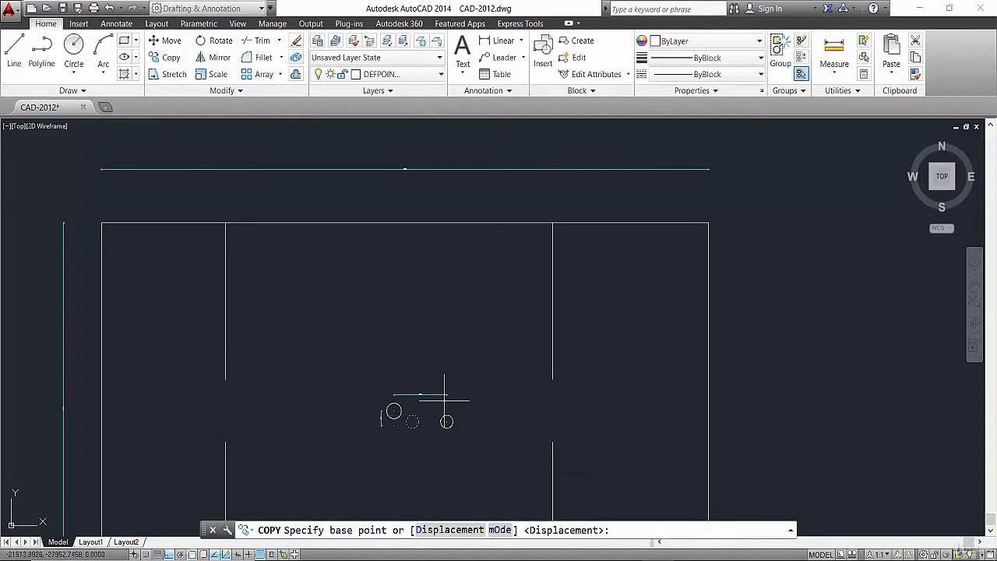
{"action": "left_click", "coordinate": [412, 422]}
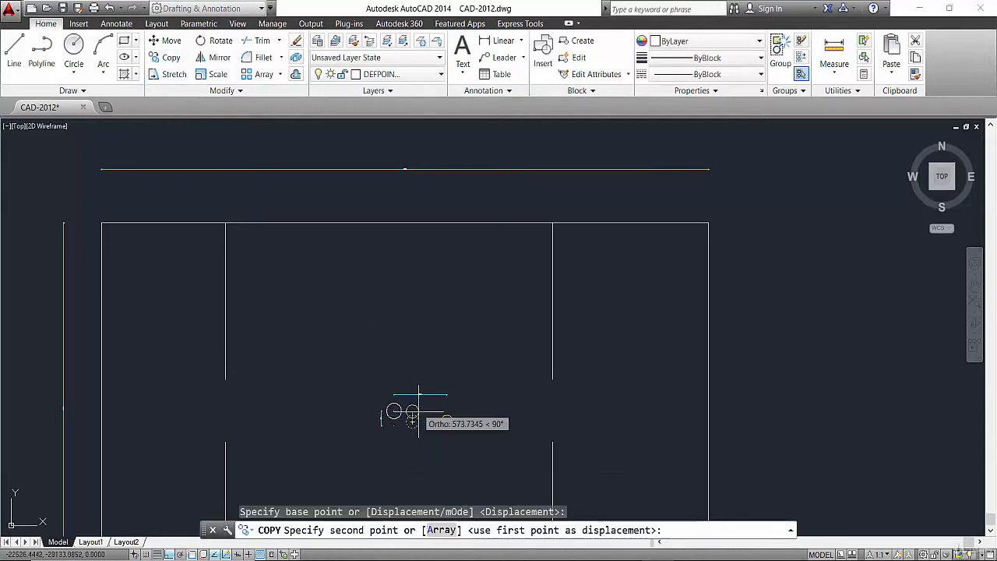
{"action": "left_click", "coordinate": [456, 364]}
{"action": "key", "text": "Escape"}
{"action": "left_click", "coordinate": [480, 414]}
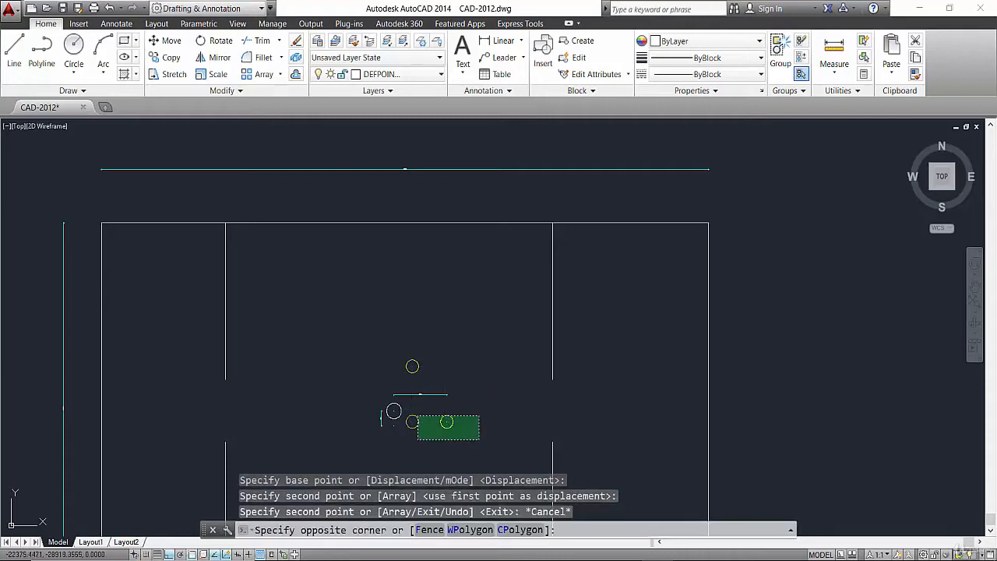
{"action": "left_click", "coordinate": [409, 438]}
{"action": "key", "text": "Escape"}
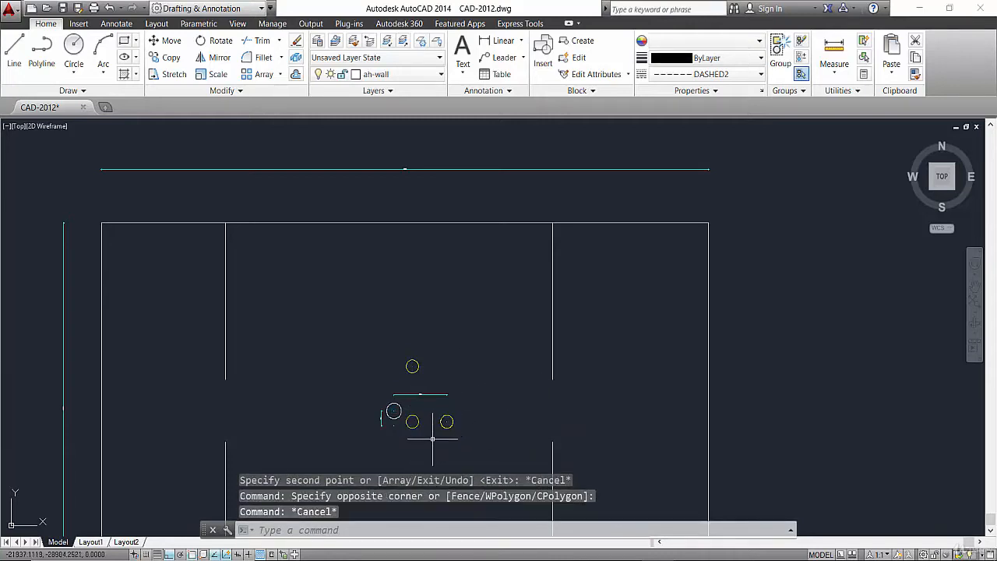
Erase the two copied yellow circles, keeping the original one at the right end of the horizontal dimension.
{"action": "scroll", "coordinate": [430, 434], "scroll_direction": "up", "scroll_amount": 2}
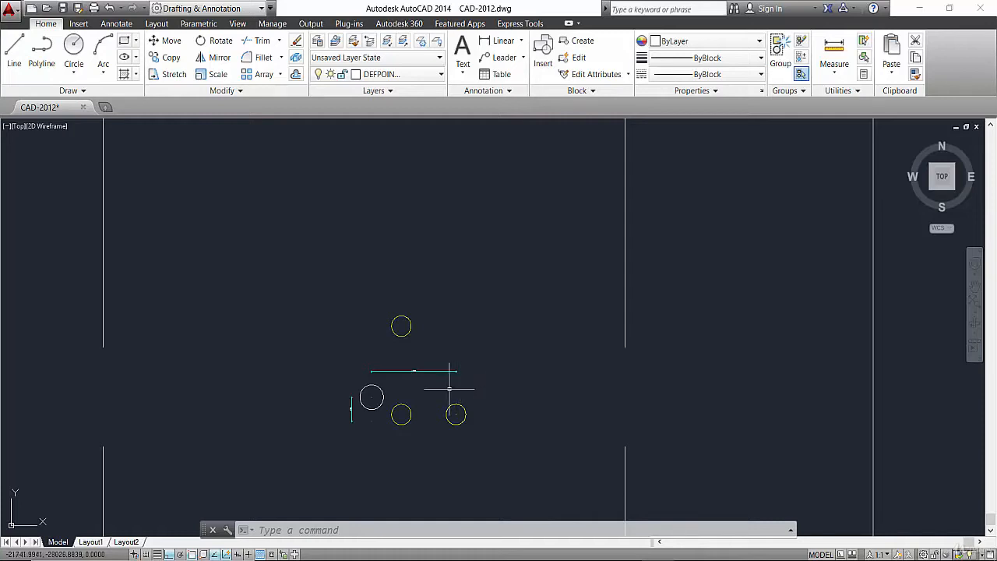
{"action": "key", "text": "Escape"}
{"action": "key", "text": "Escape"}
{"action": "left_click", "coordinate": [414, 378]}
{"action": "left_click", "coordinate": [400, 424]}
{"action": "key", "text": "Delete"}
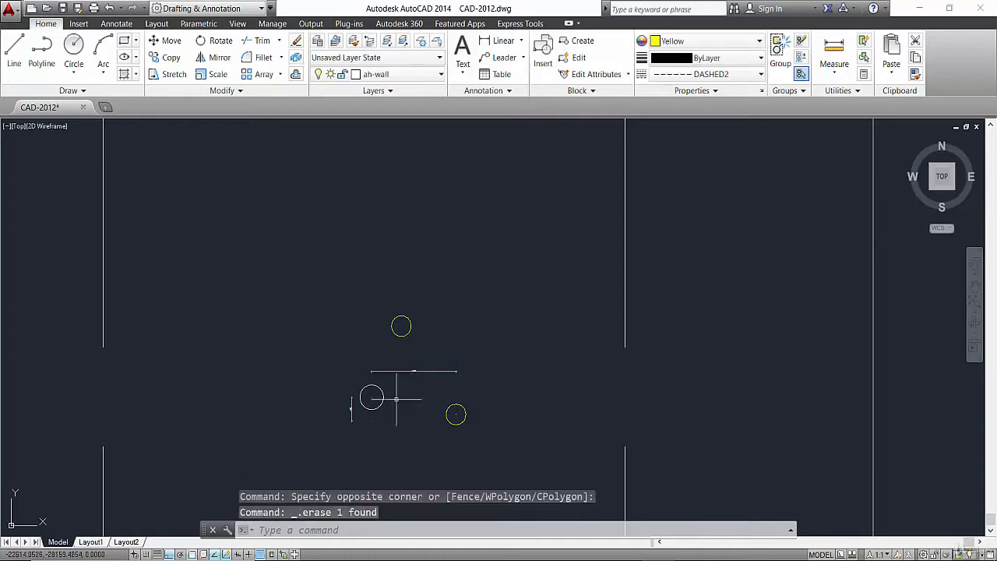
{"action": "left_click", "coordinate": [414, 310]}
{"action": "left_click", "coordinate": [390, 340]}
{"action": "key", "text": "Delete"}
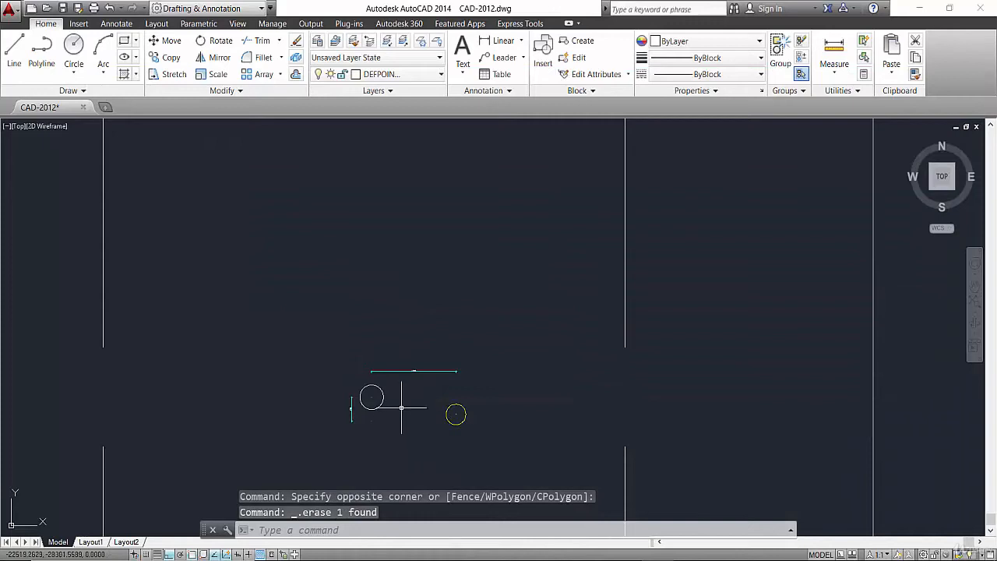
{"action": "scroll", "coordinate": [366, 404], "scroll_direction": "up", "scroll_amount": 2}
{"action": "left_click", "coordinate": [337, 319]}
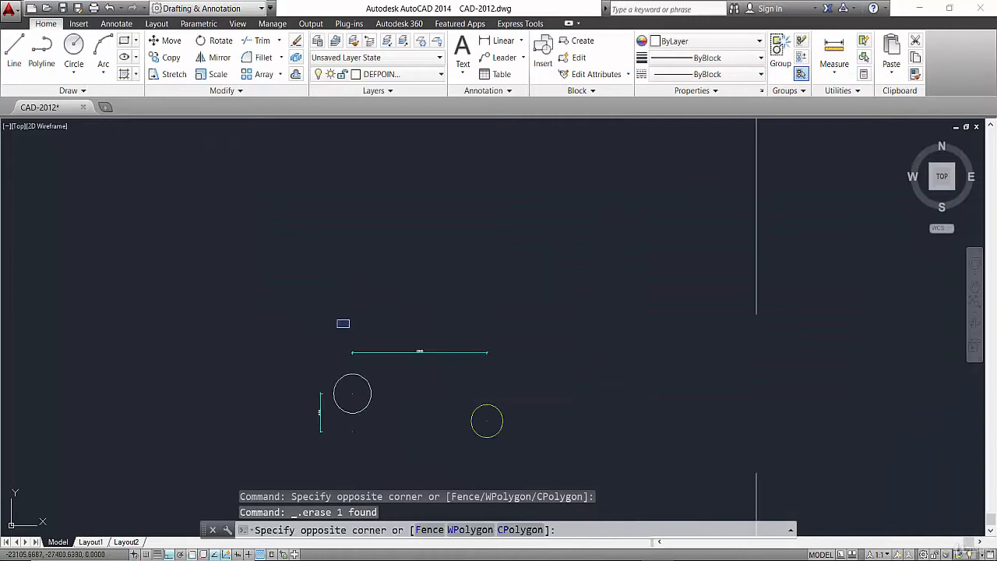
{"action": "left_click", "coordinate": [519, 365]}
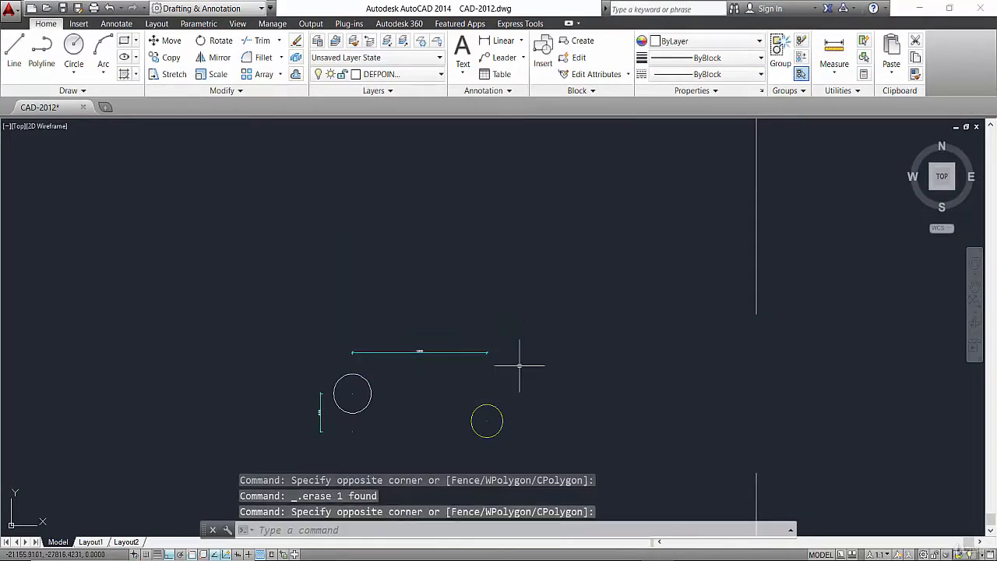
{"action": "left_click", "coordinate": [330, 326]}
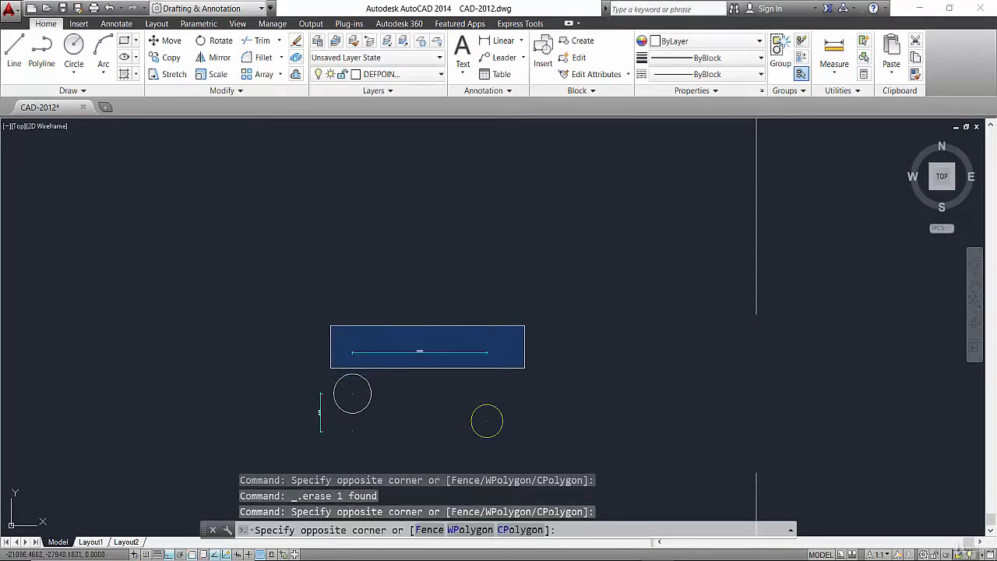
{"action": "key", "text": "Escape"}
{"action": "scroll", "coordinate": [487, 302], "scroll_direction": "down", "scroll_amount": 1}
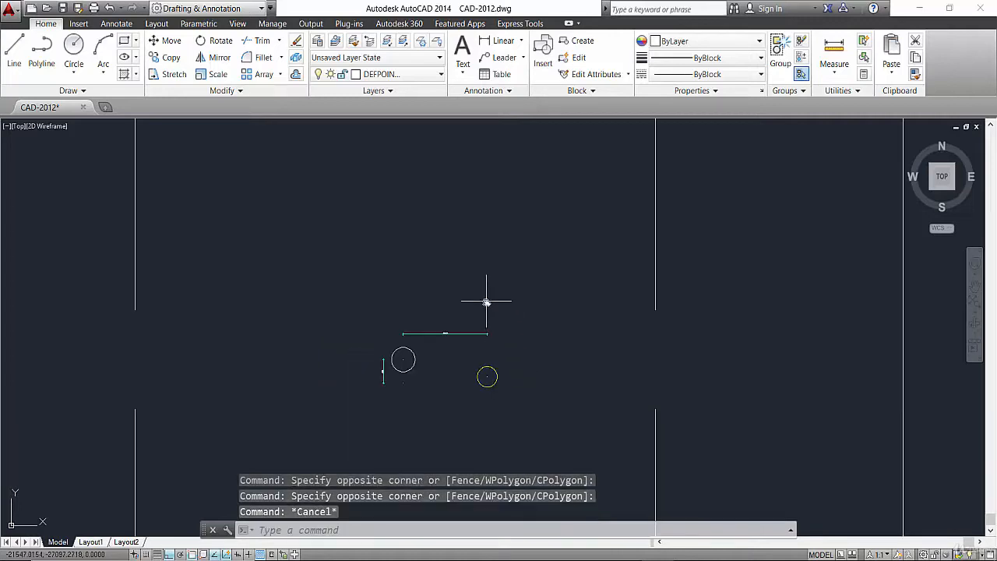
Examine the rectangle's vertical lines, the white and yellow circles and the small dimensions between the circles.
{"action": "scroll", "coordinate": [492, 419], "scroll_direction": "down", "scroll_amount": 2}
{"action": "scroll", "coordinate": [438, 241], "scroll_direction": "up", "scroll_amount": 3}
{"action": "left_click", "coordinate": [558, 234]}
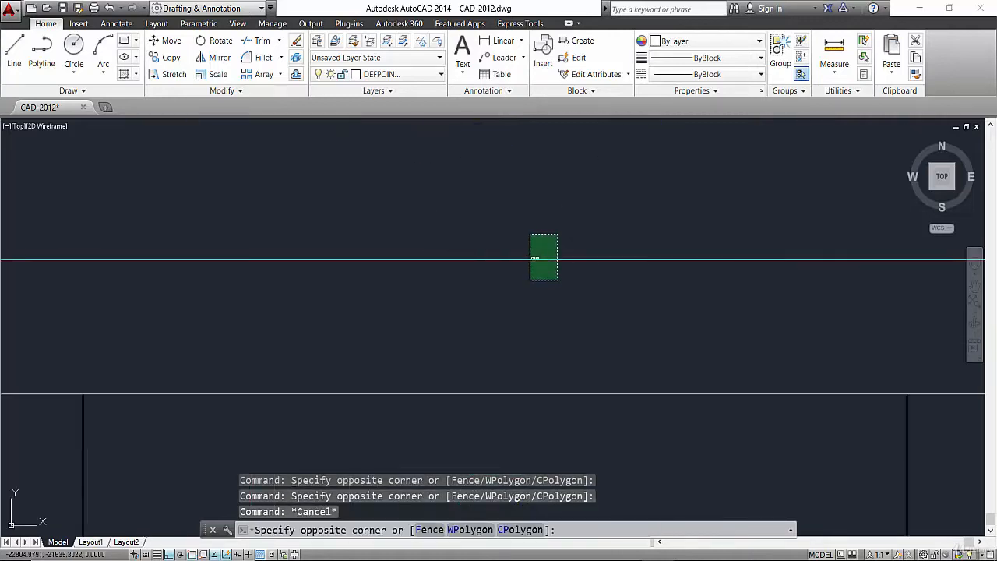
{"action": "key", "text": "Escape"}
{"action": "scroll", "coordinate": [529, 280], "scroll_direction": "down", "scroll_amount": 3}
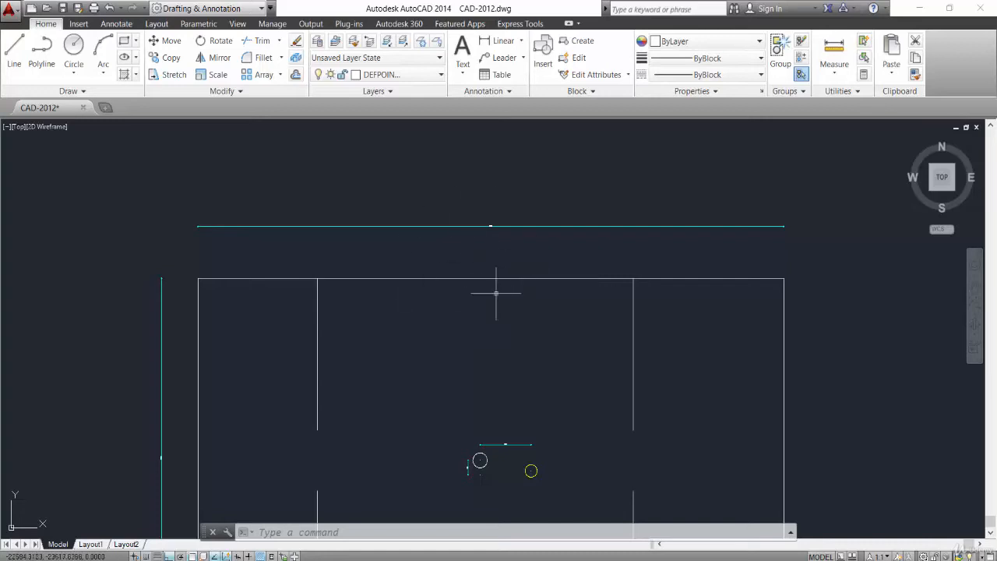
{"action": "scroll", "coordinate": [474, 396], "scroll_direction": "up", "scroll_amount": 3}
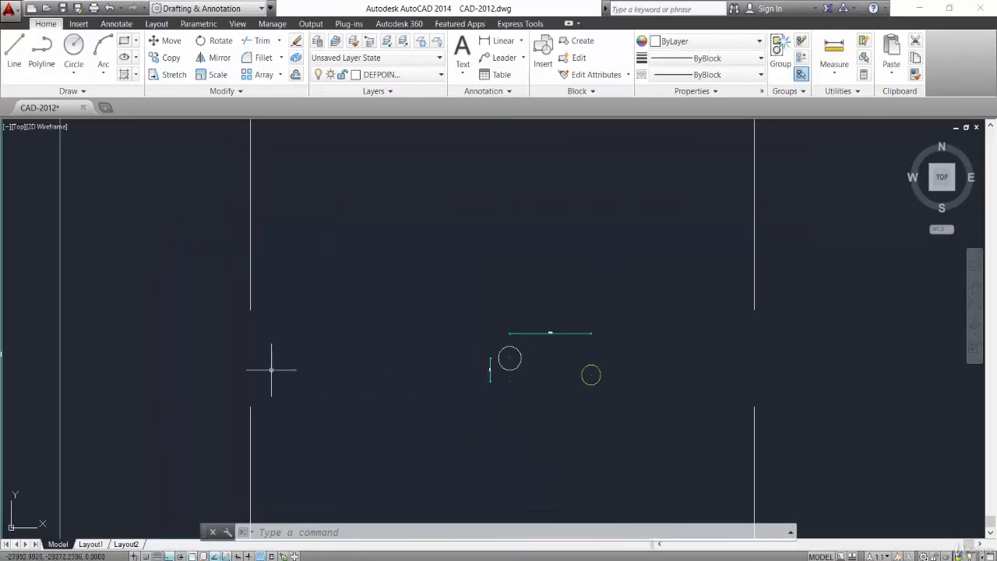
{"action": "scroll", "coordinate": [271, 369], "scroll_direction": "down", "scroll_amount": 2}
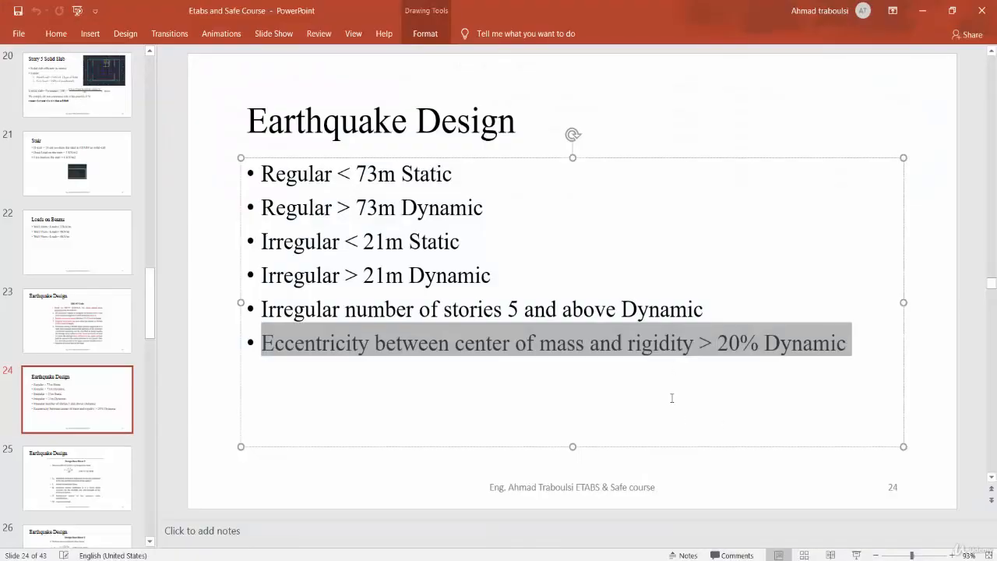
{"action": "left_click", "coordinate": [668, 399]}
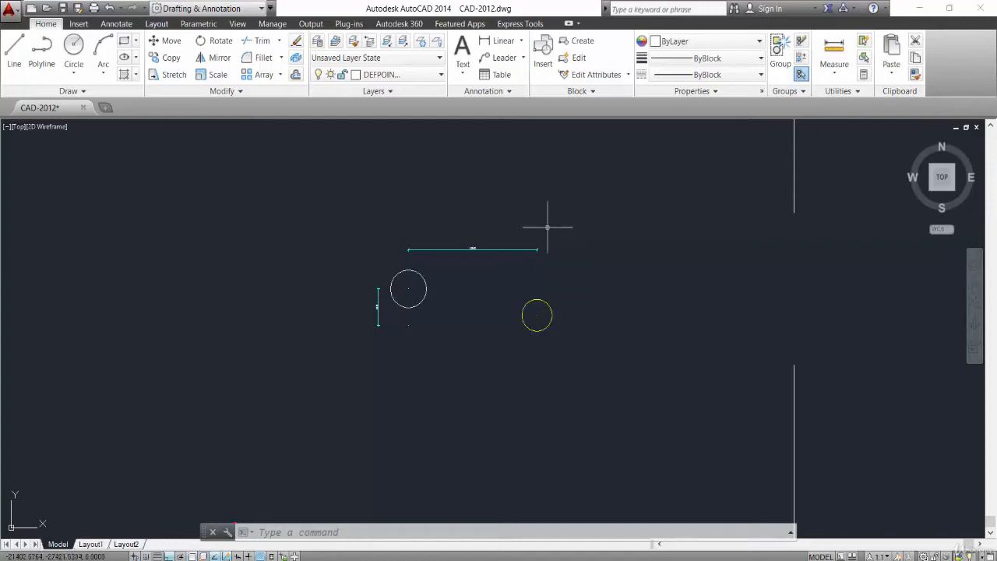
{"action": "scroll", "coordinate": [545, 210], "scroll_direction": "down", "scroll_amount": 4}
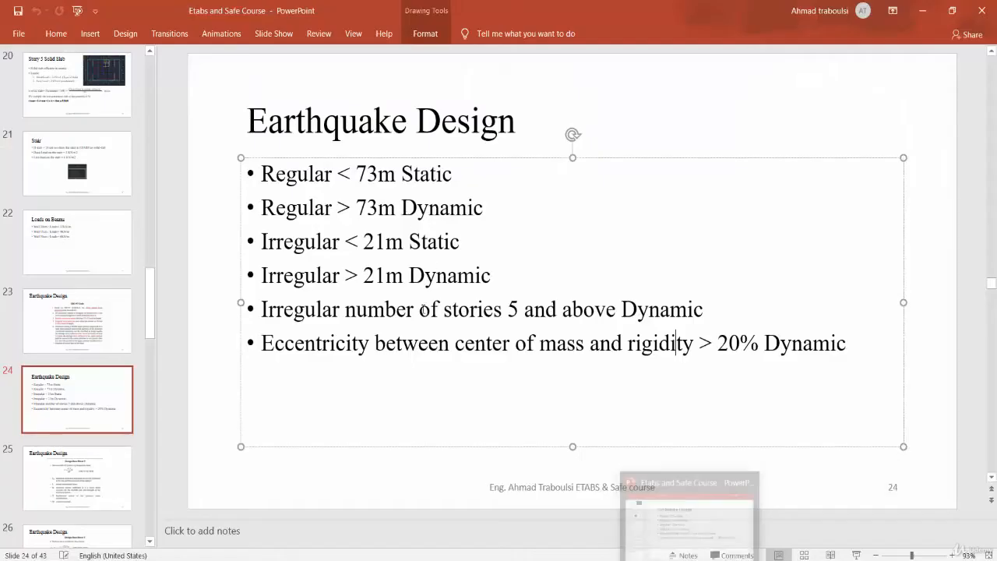
Switch to the ETABS building model and display the plan view of Story16.
{"action": "left_click", "coordinate": [211, 213]}
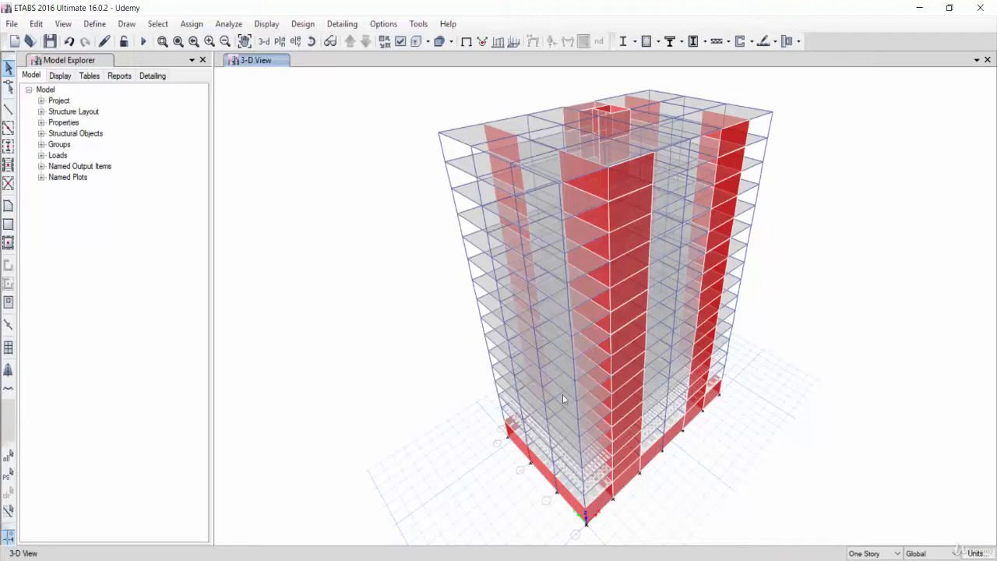
{"action": "left_click", "coordinate": [280, 42]}
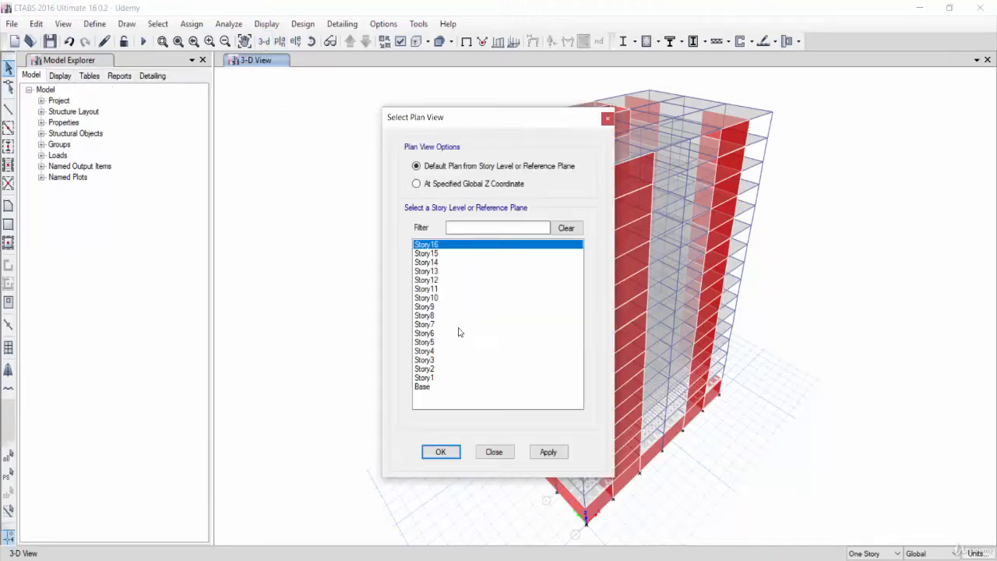
{"action": "left_click", "coordinate": [440, 452]}
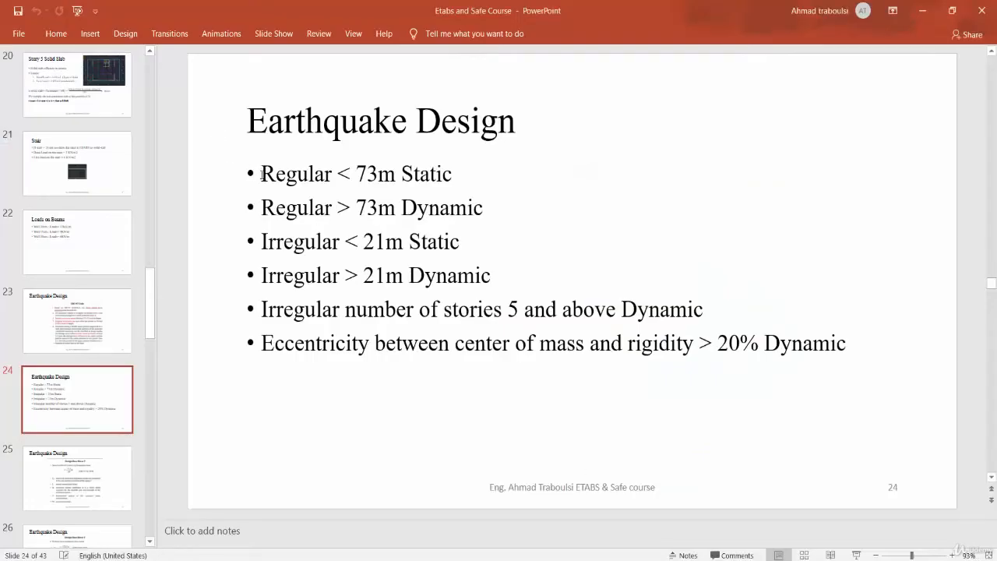
Switch to the PowerPoint Earthquake Design slide and highlight the "Regular < 73m Static" rule and the eccentricity rule.
{"action": "left_click_drag", "start_coordinate": [262, 173], "coordinate": [450, 176]}
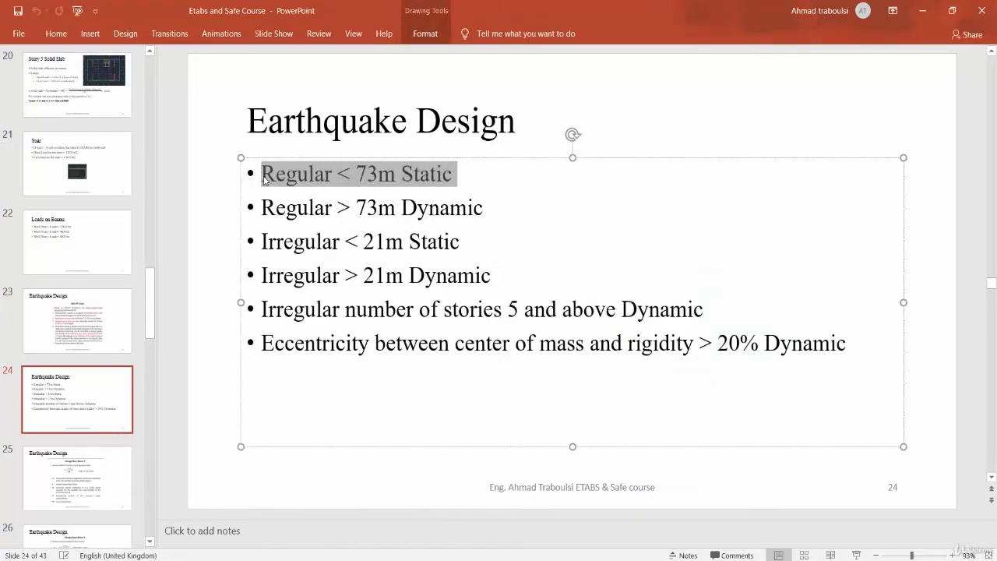
{"action": "left_click", "coordinate": [263, 177]}
{"action": "left_click_drag", "start_coordinate": [262, 174], "coordinate": [334, 175]}
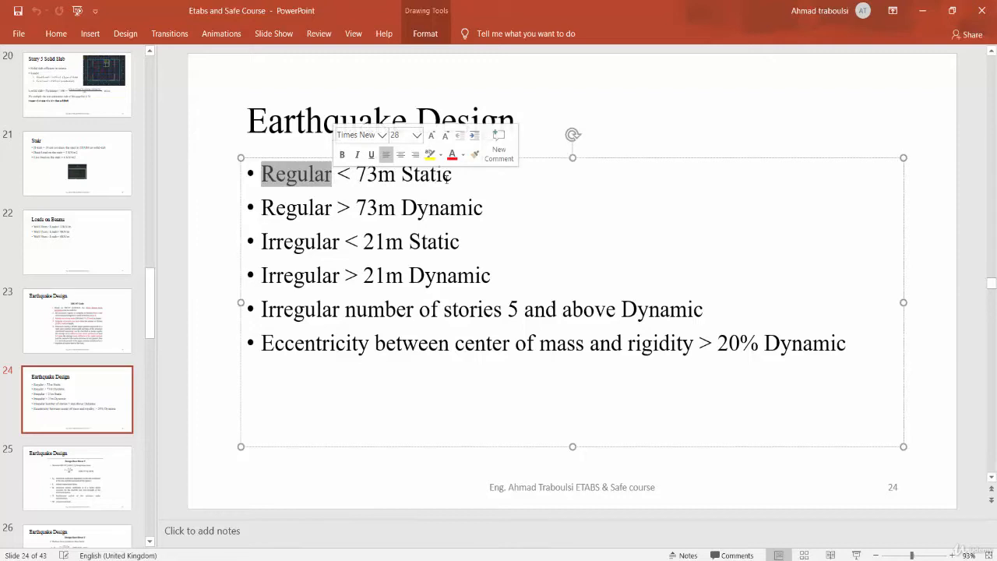
{"action": "double_click", "coordinate": [416, 176]}
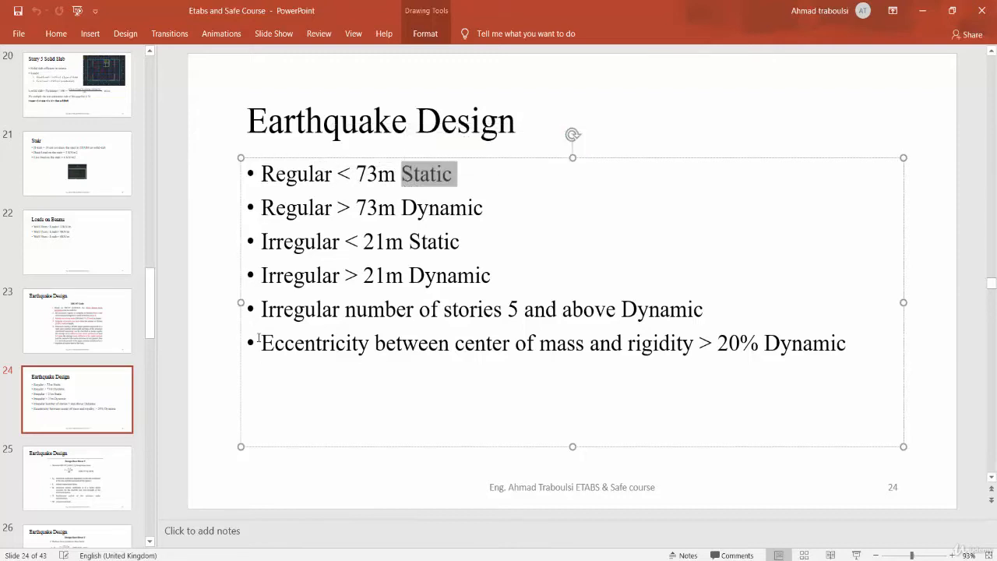
{"action": "left_click_drag", "start_coordinate": [261, 343], "coordinate": [832, 343]}
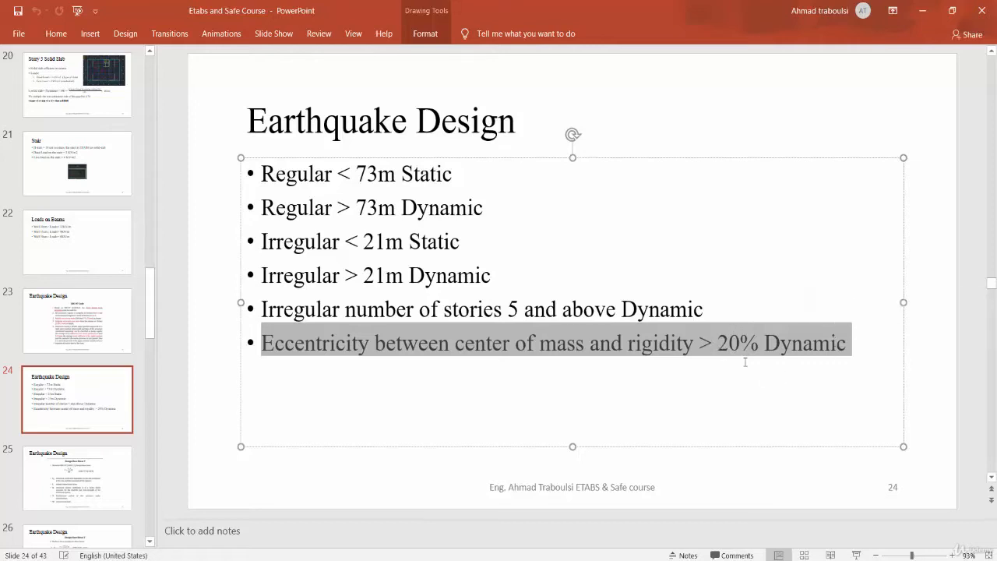
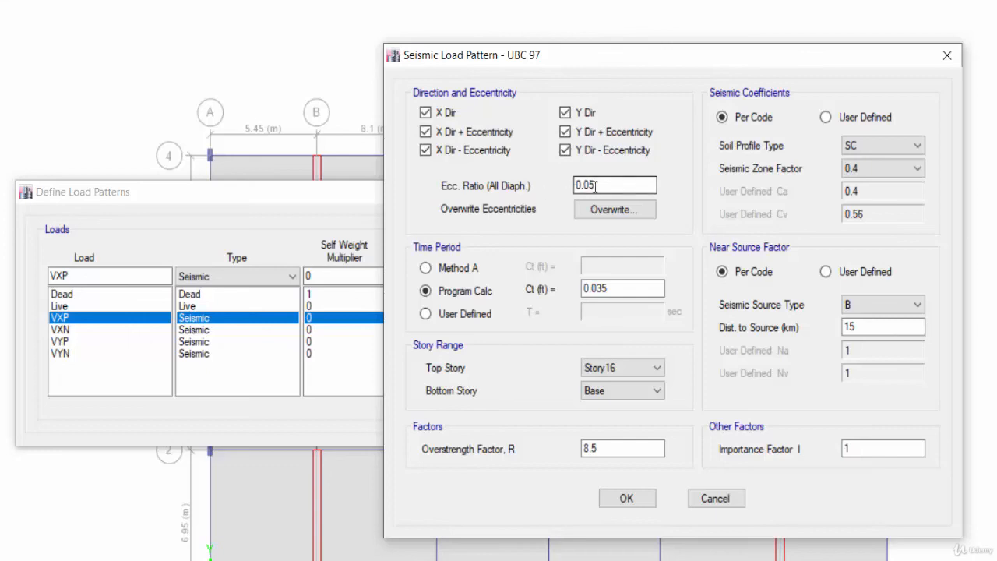
Restrict the VXP seismic load pattern to X Dir + Eccentricity, keeping the eccentricity ratio at 0.05.
{"action": "left_click", "coordinate": [593, 185]}
{"action": "left_click_drag", "start_coordinate": [600, 184], "coordinate": [567, 191]}
{"action": "left_click", "coordinate": [606, 184]}
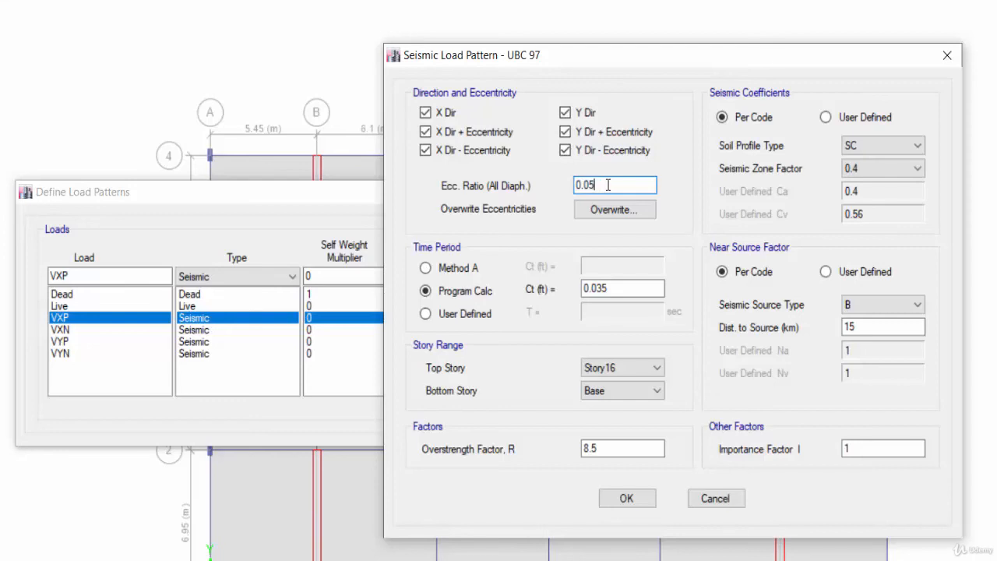
{"action": "left_click", "coordinate": [444, 113]}
{"action": "left_click", "coordinate": [445, 153]}
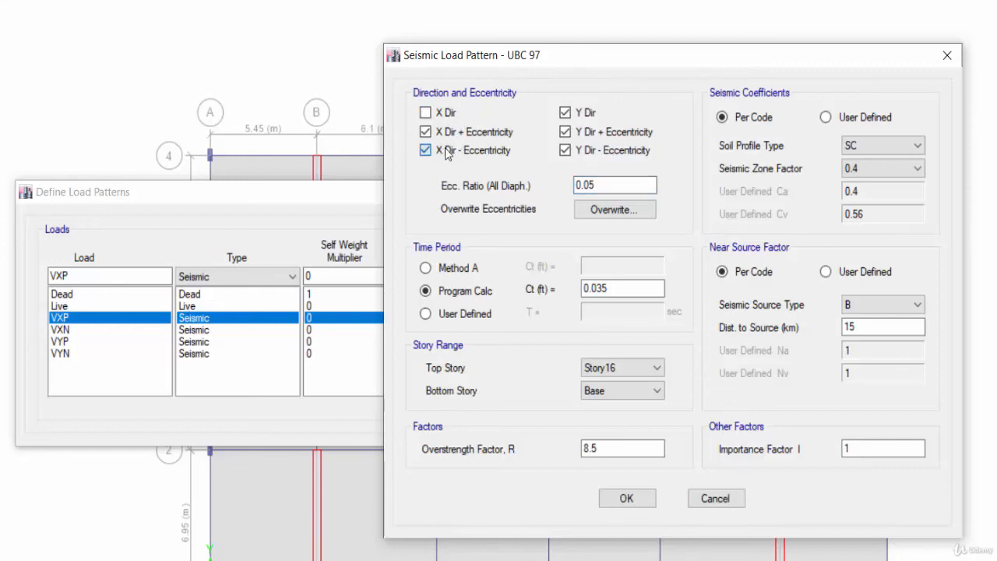
{"action": "left_click", "coordinate": [585, 114]}
{"action": "left_click", "coordinate": [590, 139]}
{"action": "left_click", "coordinate": [584, 152]}
Set the VXP pattern's Ct to 0.02 and its overstrength factor R to 5.5.
{"action": "left_click_drag", "start_coordinate": [630, 286], "coordinate": [561, 291]}
{"action": "type", "text": "0."}
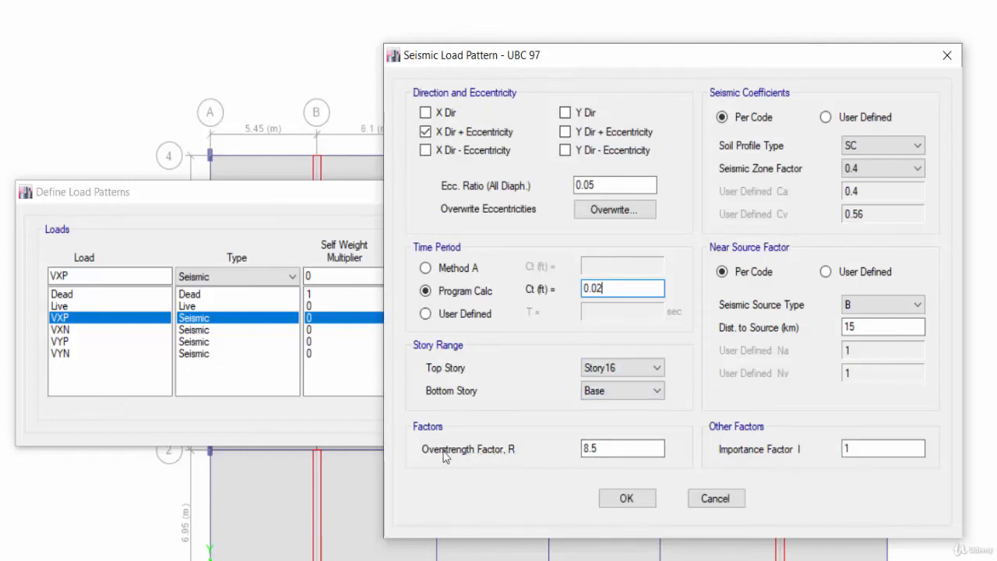
{"action": "left_click_drag", "start_coordinate": [617, 444], "coordinate": [557, 452]}
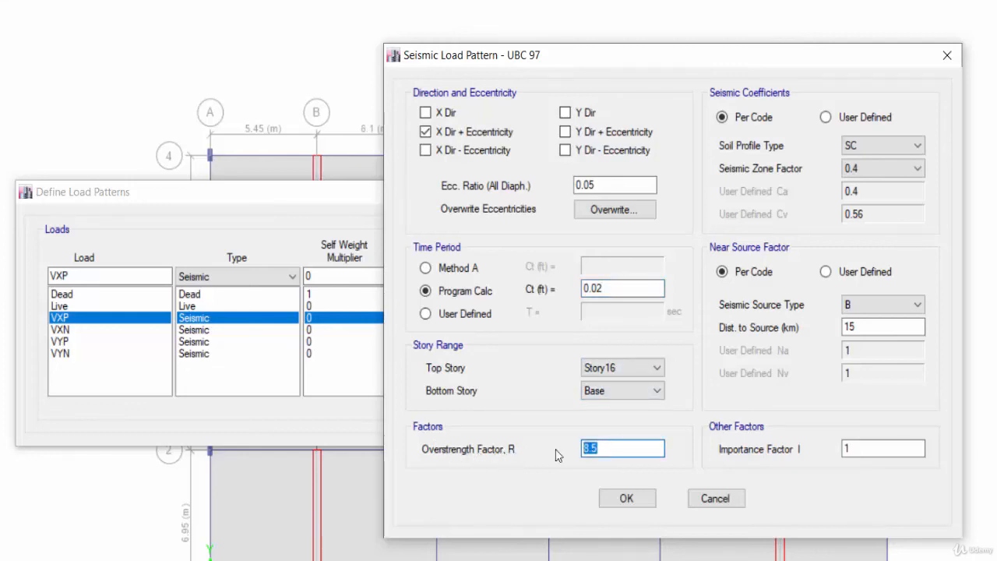
{"action": "type", "text": "5"}
{"action": "left_click", "coordinate": [848, 449]}
{"action": "left_click", "coordinate": [872, 148]}
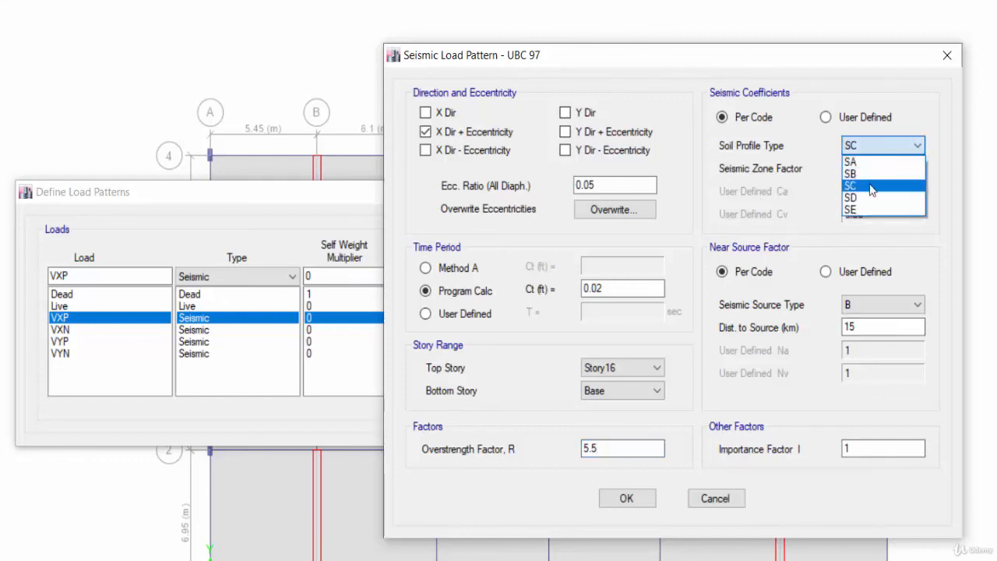
{"action": "left_click", "coordinate": [871, 186]}
{"action": "left_click", "coordinate": [872, 169]}
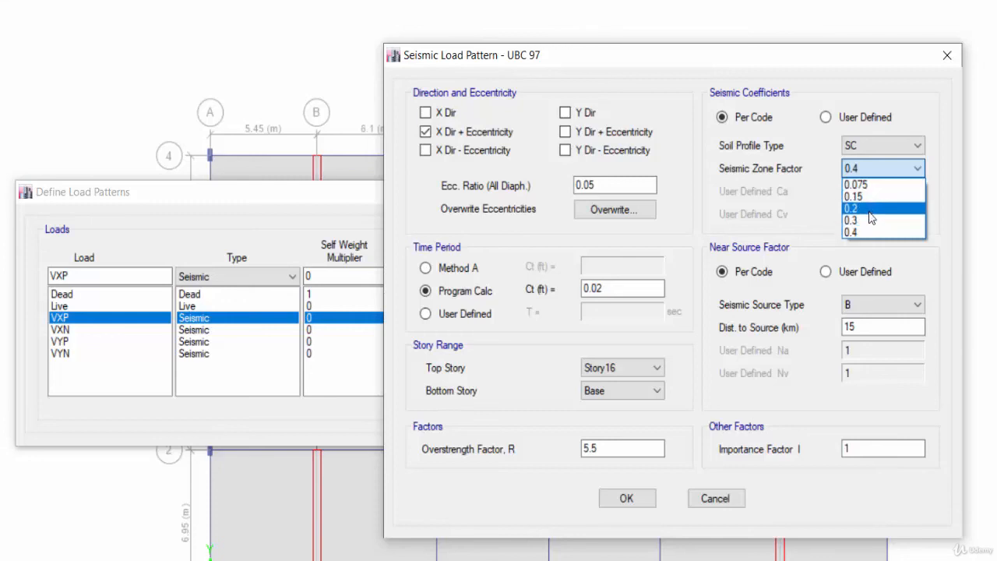
{"action": "left_click", "coordinate": [826, 204]}
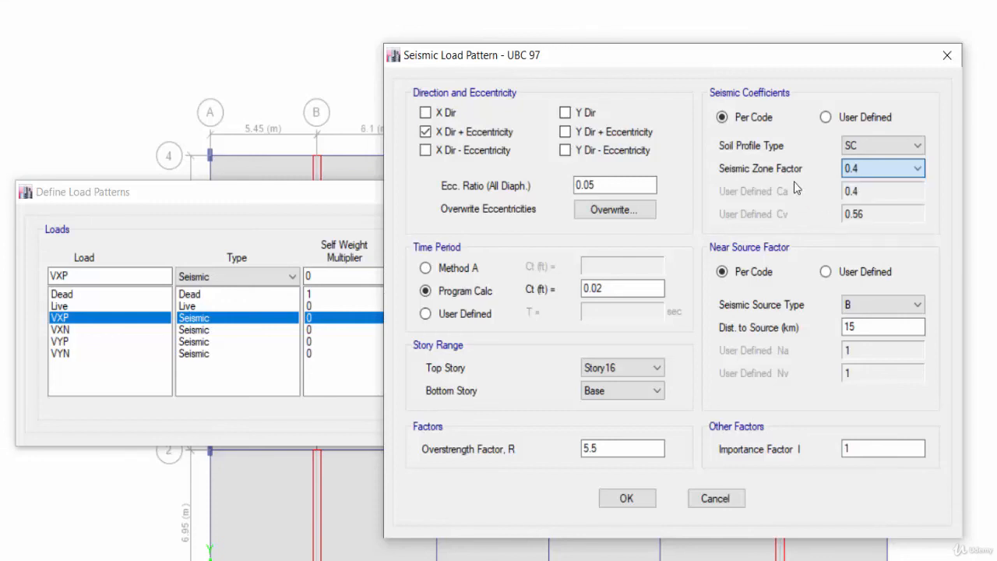
Make the VXP seismic coefficients user defined with Ca 0.285 and Cv 0.385, and accept the load settings.
{"action": "left_click", "coordinate": [825, 118]}
{"action": "double_click", "coordinate": [866, 191]}
{"action": "type", "text": "0.285"}
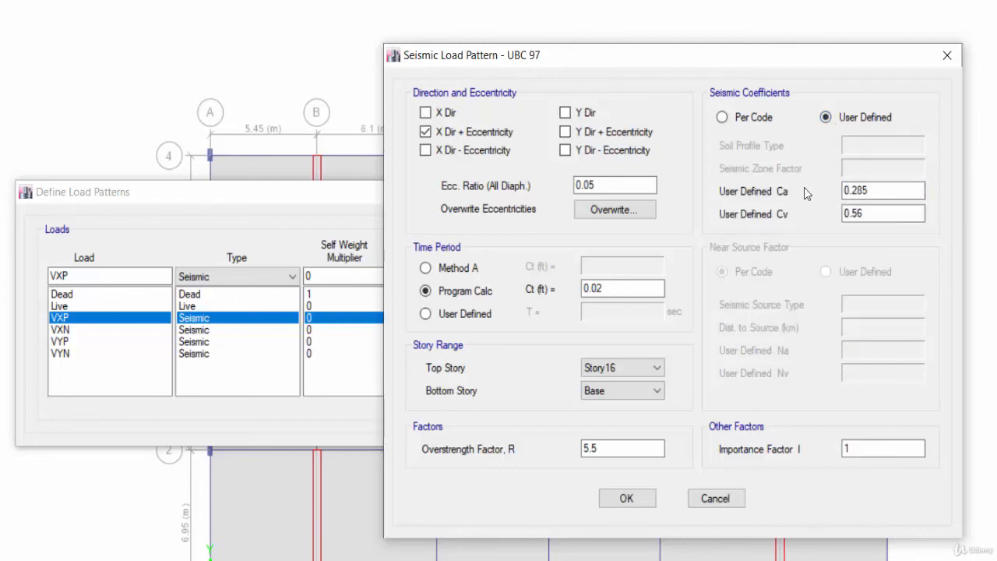
{"action": "double_click", "coordinate": [873, 214]}
{"action": "type", "text": "0.38"}
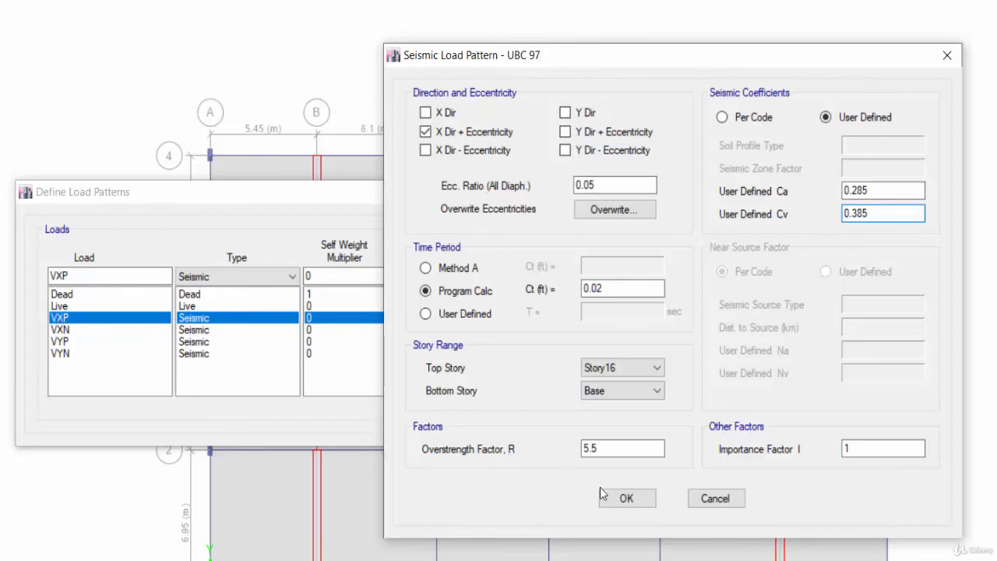
{"action": "left_click", "coordinate": [642, 500]}
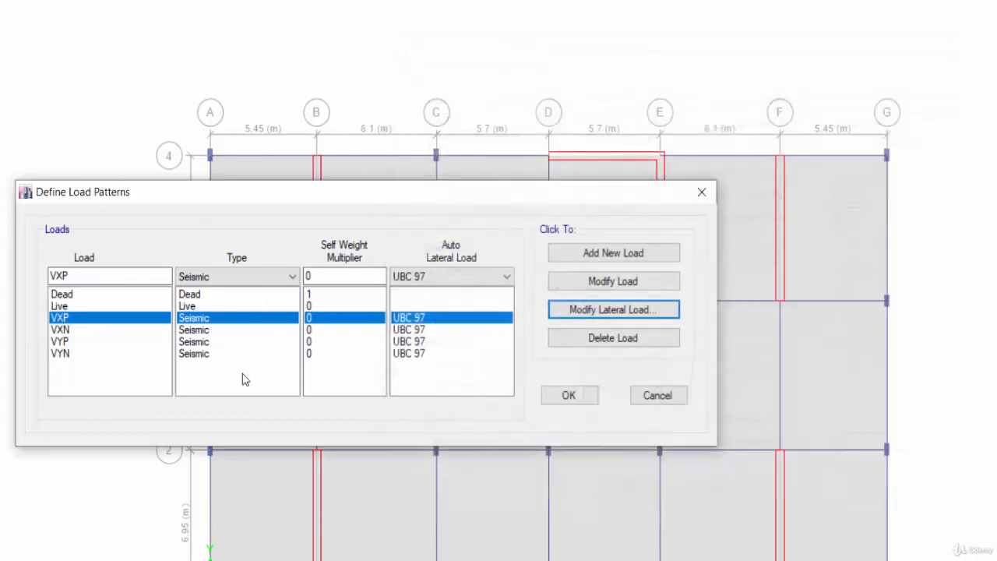
Open the VXN pattern's lateral load settings and restrict the load to X Dir - Eccentricity.
{"action": "left_click", "coordinate": [61, 331]}
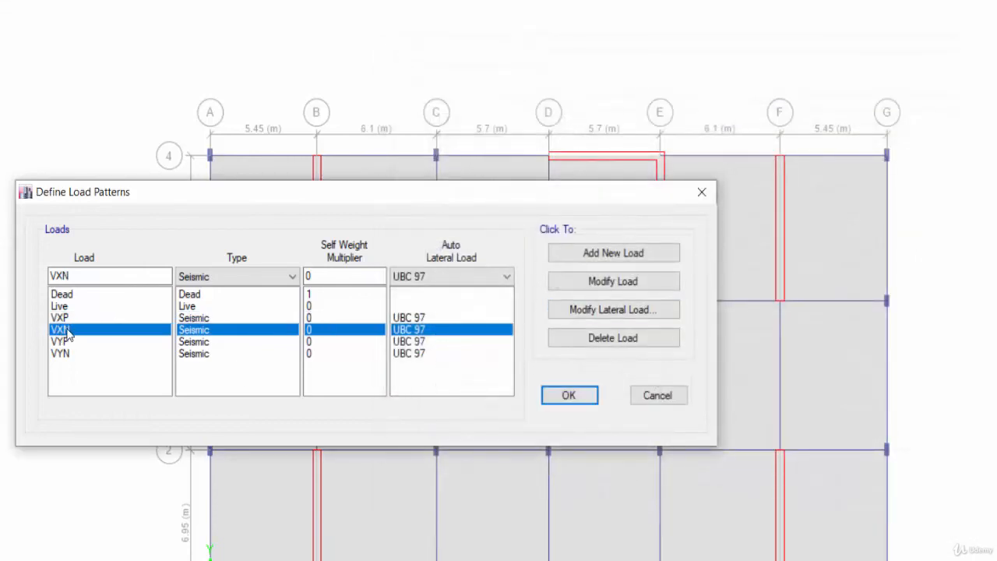
{"action": "left_click", "coordinate": [644, 315]}
{"action": "left_click", "coordinate": [120, 107]}
{"action": "left_click", "coordinate": [116, 125]}
{"action": "left_click", "coordinate": [246, 105]}
{"action": "left_click", "coordinate": [246, 124]}
{"action": "left_click", "coordinate": [247, 142]}
{"action": "left_click_drag", "start_coordinate": [233, 47], "coordinate": [473, 21]}
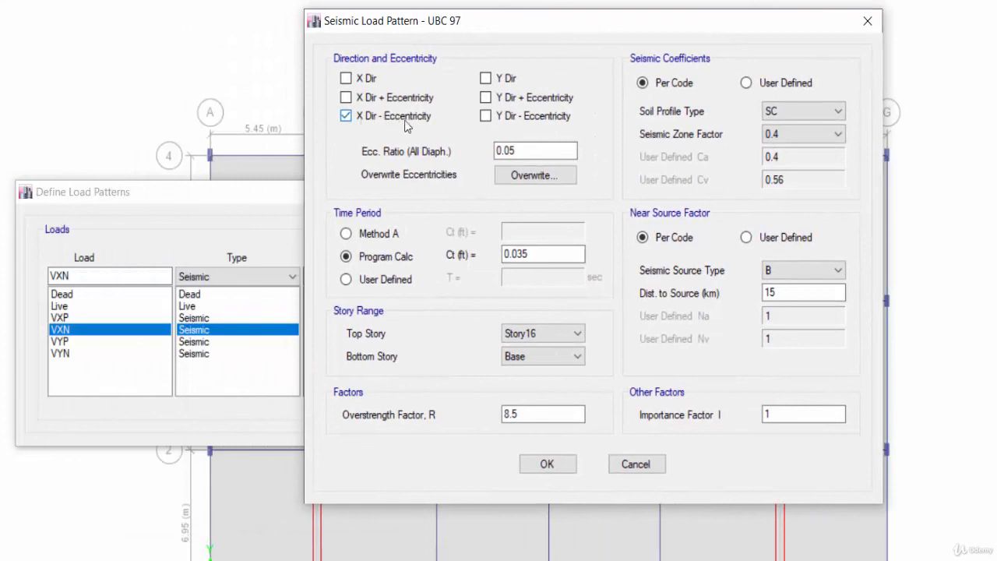
Set the VXN pattern's Ct to 0.02 and its overstrength factor R to 5.5.
{"action": "left_click", "coordinate": [549, 254]}
{"action": "left_click_drag", "start_coordinate": [550, 254], "coordinate": [467, 262]}
{"action": "type", "text": "0.0"}
{"action": "left_click", "coordinate": [546, 415]}
{"action": "left_click_drag", "start_coordinate": [545, 414], "coordinate": [476, 423]}
{"action": "type", "text": "5.5"}
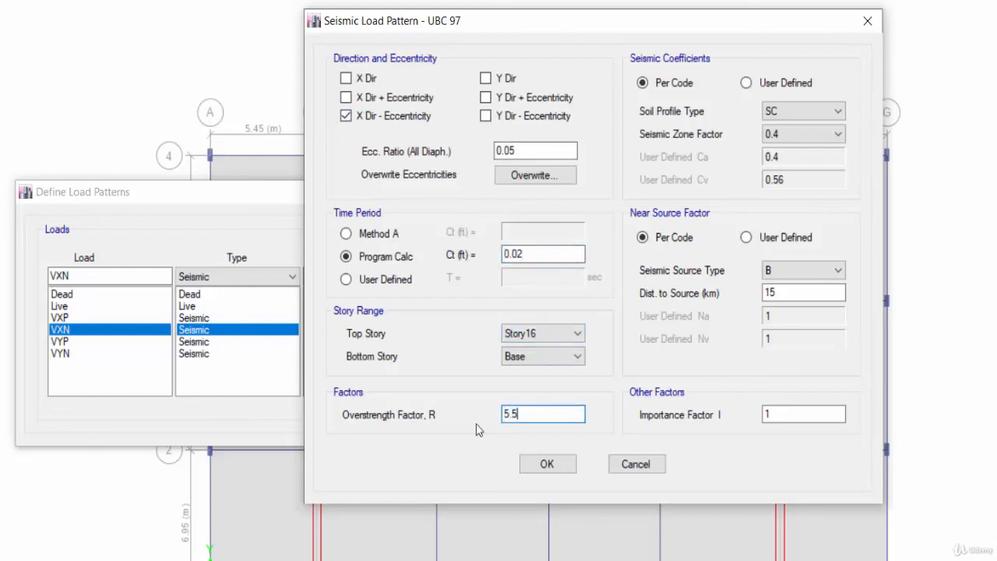
Make the VXN seismic coefficients user defined with Ca 0.285 and Cv 0.385, and accept the load settings.
{"action": "left_click", "coordinate": [768, 83]}
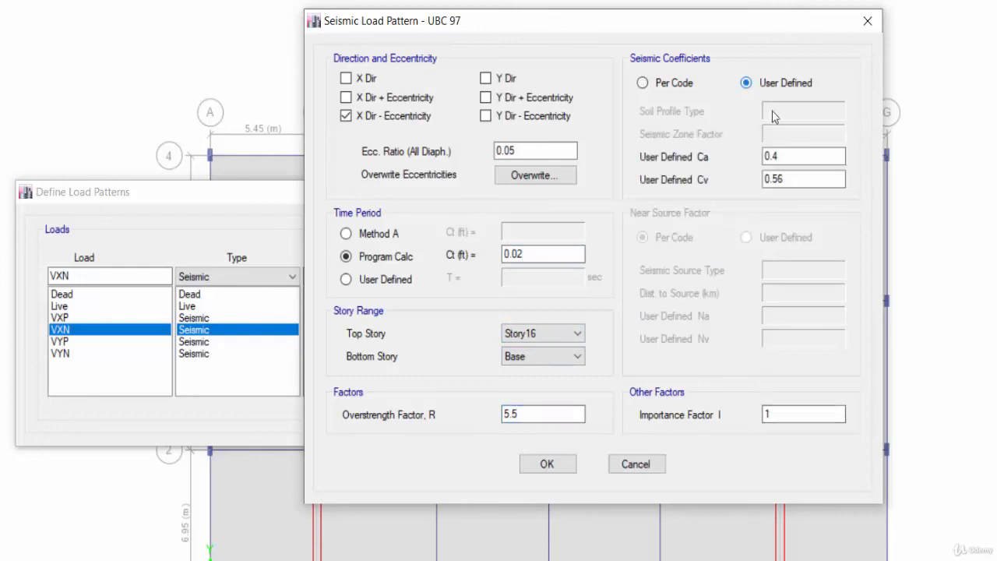
{"action": "left_click_drag", "start_coordinate": [779, 156], "coordinate": [771, 160]}
{"action": "left_click_drag", "start_coordinate": [810, 180], "coordinate": [746, 184]}
{"action": "type", "text": "0.385"}
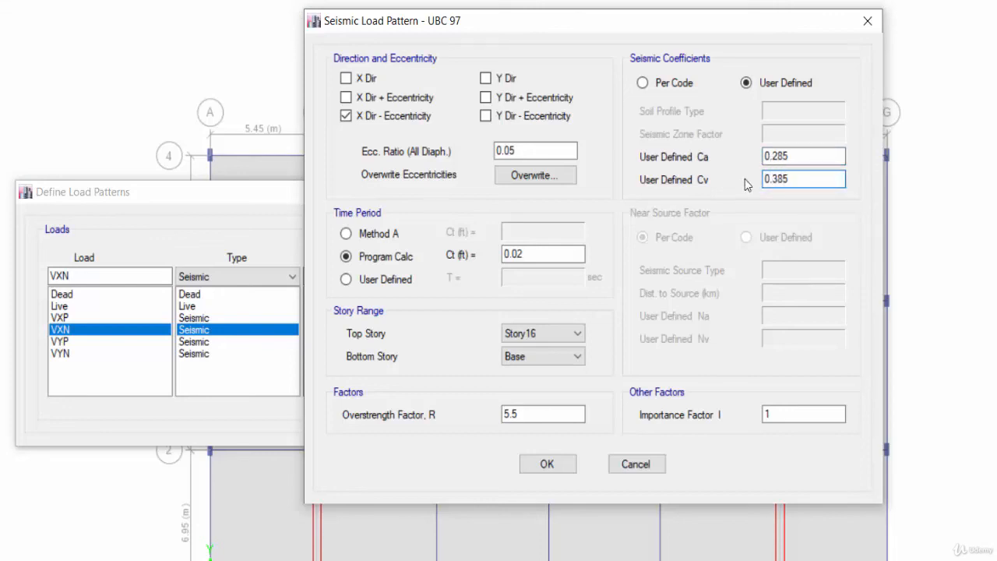
{"action": "left_click", "coordinate": [545, 464]}
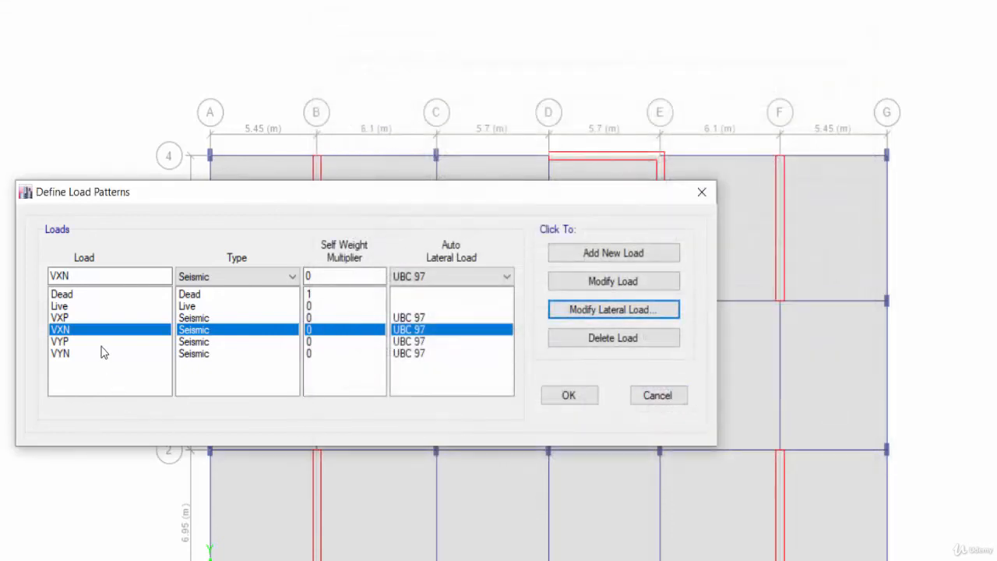
Open the VYP pattern's lateral load settings and restrict the load to Y Dir + Eccentricity.
{"action": "left_click", "coordinate": [102, 341]}
{"action": "left_click", "coordinate": [607, 310]}
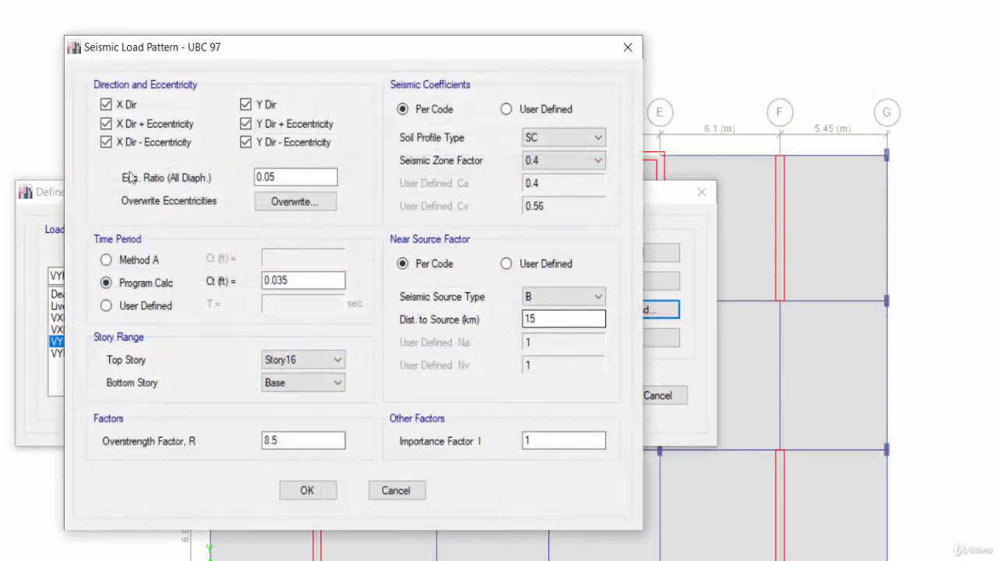
{"action": "left_click", "coordinate": [106, 104]}
{"action": "left_click", "coordinate": [106, 124]}
{"action": "left_click", "coordinate": [106, 142]}
{"action": "left_click", "coordinate": [245, 104]}
{"action": "left_click", "coordinate": [248, 142]}
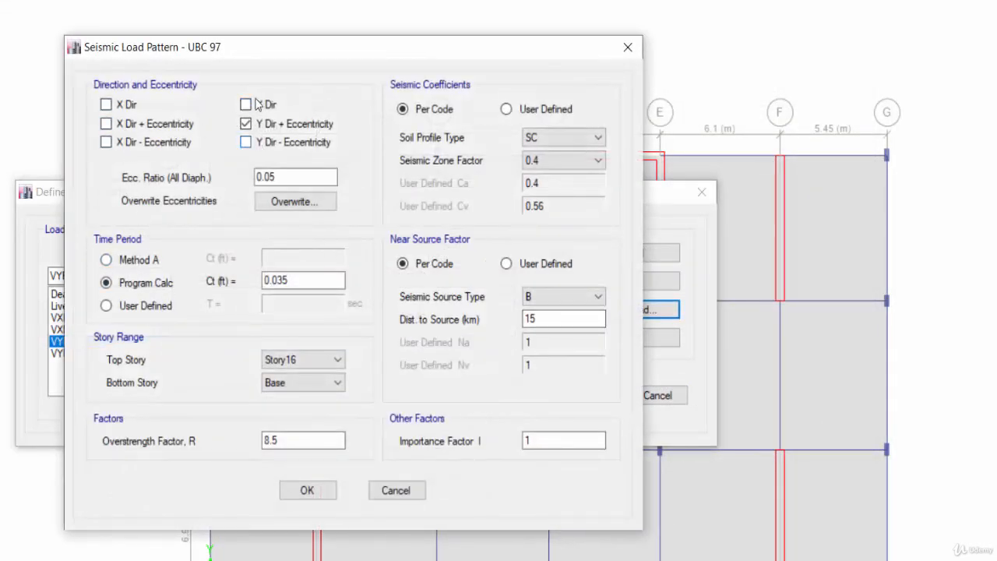
{"action": "left_click_drag", "start_coordinate": [271, 49], "coordinate": [522, 16]}
Set the VYP pattern's Ct to 0.02 and its overstrength factor R to 5.5.
{"action": "double_click", "coordinate": [546, 246]}
{"action": "type", "text": "0.02"}
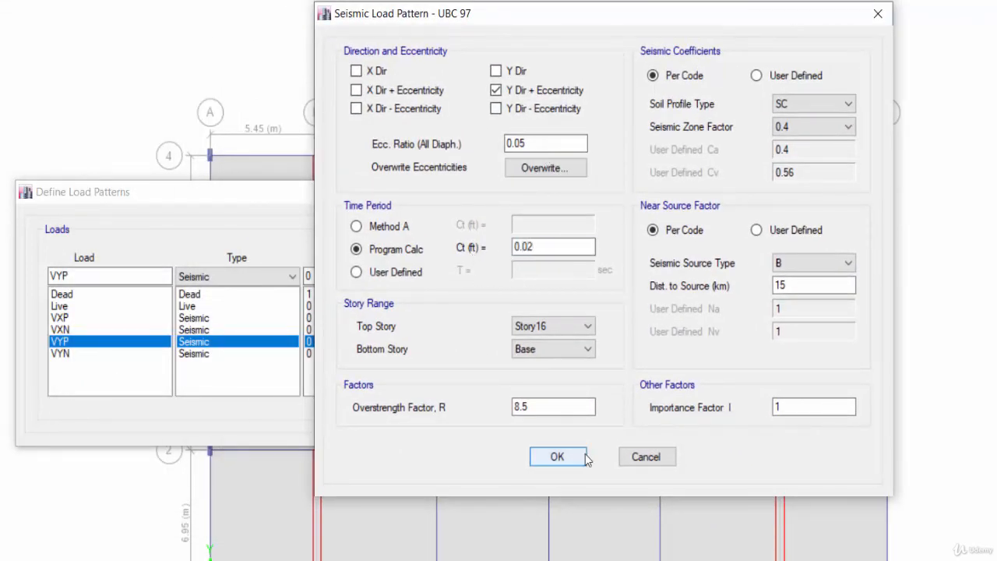
{"action": "double_click", "coordinate": [516, 406]}
{"action": "type", "text": "5.5"}
Make the VYP seismic coefficients user defined with Ca 0.285 and Cv 0.385.
{"action": "left_click", "coordinate": [755, 75]}
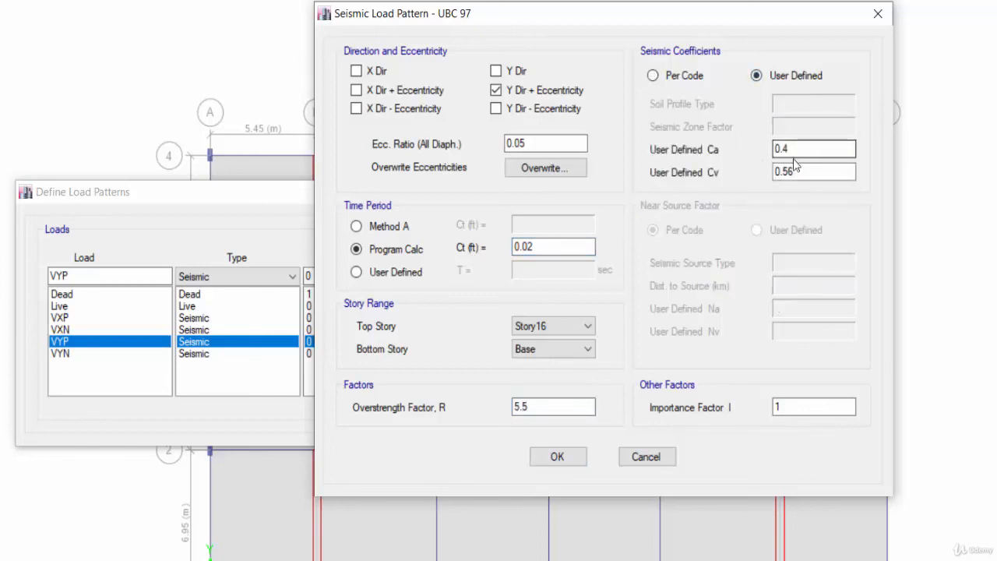
{"action": "double_click", "coordinate": [785, 148]}
{"action": "type", "text": "0.285"}
{"action": "double_click", "coordinate": [799, 171]}
{"action": "type", "text": "0.385"}
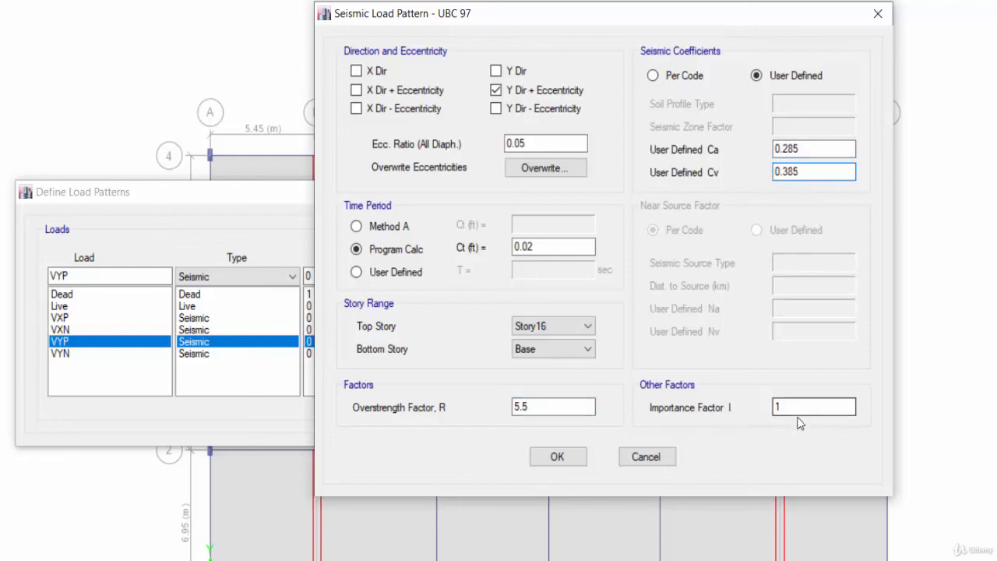
Accept the VYP settings, and in the VYN pattern's lateral load settings restrict the load to Y Dir - Eccentricity.
{"action": "left_click", "coordinate": [550, 461]}
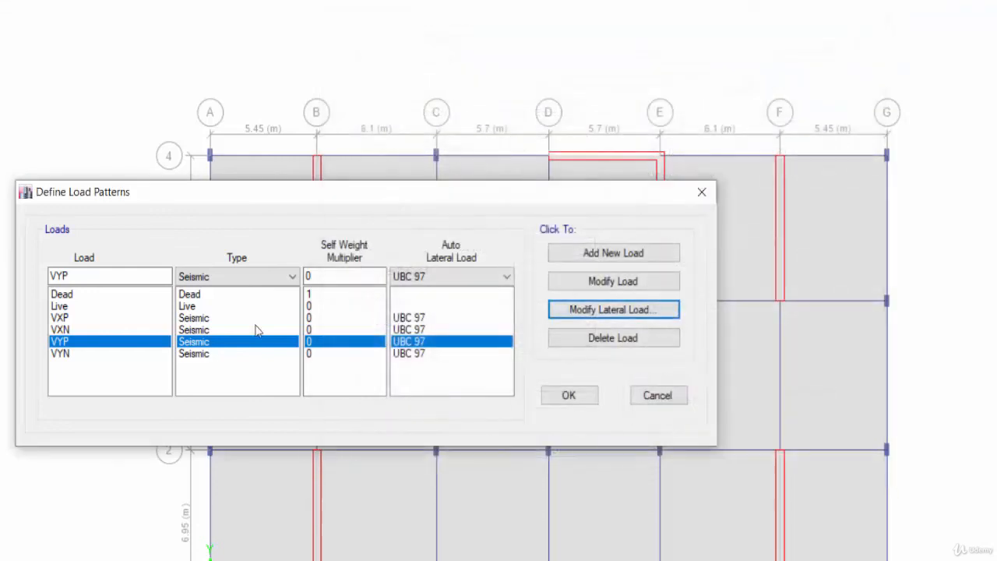
{"action": "left_click", "coordinate": [99, 354]}
{"action": "left_click", "coordinate": [621, 307]}
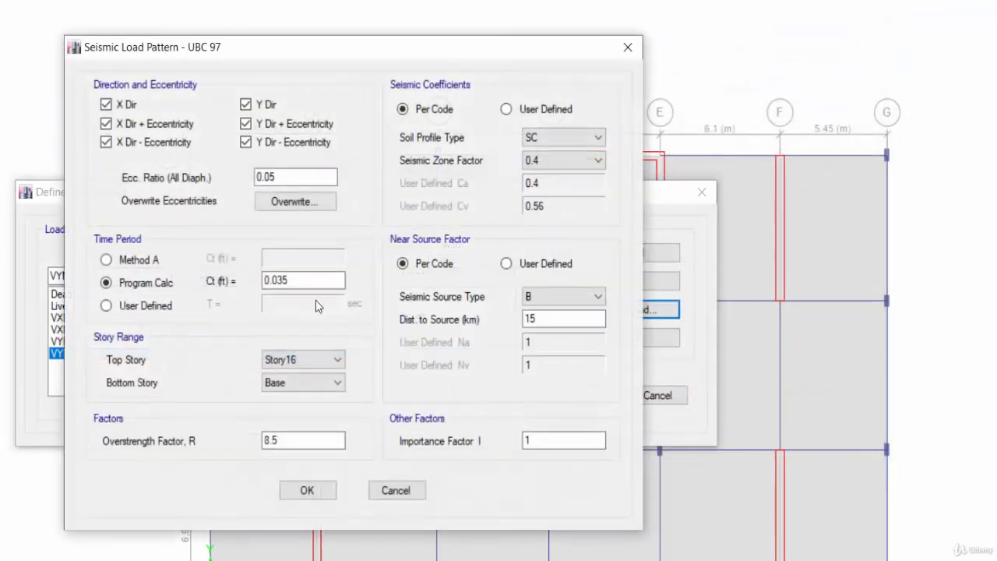
{"action": "left_click", "coordinate": [130, 124]}
{"action": "left_click", "coordinate": [129, 142]}
{"action": "left_click", "coordinate": [258, 105]}
{"action": "left_click", "coordinate": [269, 124]}
Set the VYN pattern's Ct to 0.02 and its overstrength factor R to 5.5.
{"action": "left_click_drag", "start_coordinate": [296, 281], "coordinate": [245, 283]}
{"action": "type", "text": "0.02"}
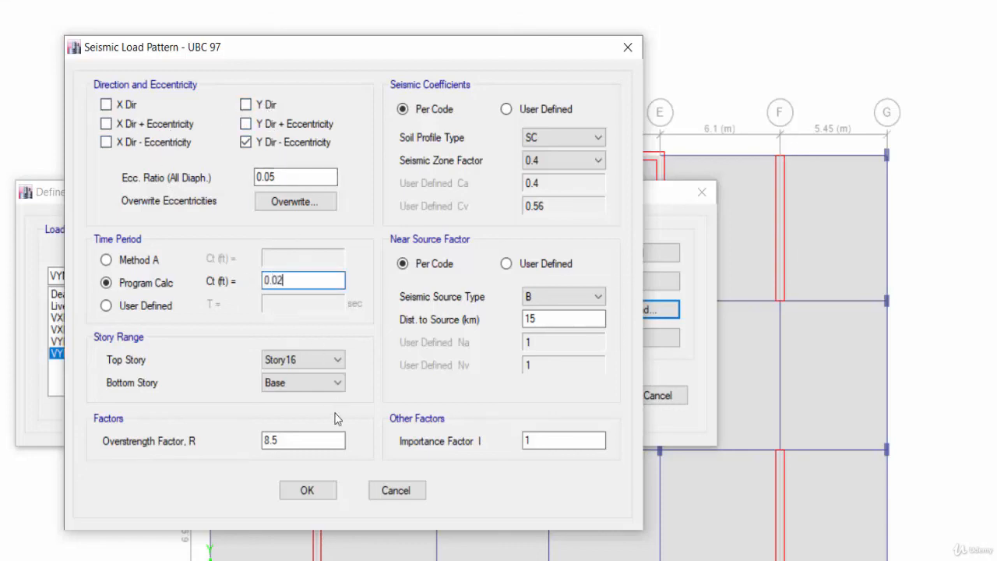
{"action": "left_click_drag", "start_coordinate": [296, 441], "coordinate": [262, 442]}
{"action": "type", "text": "5.5"}
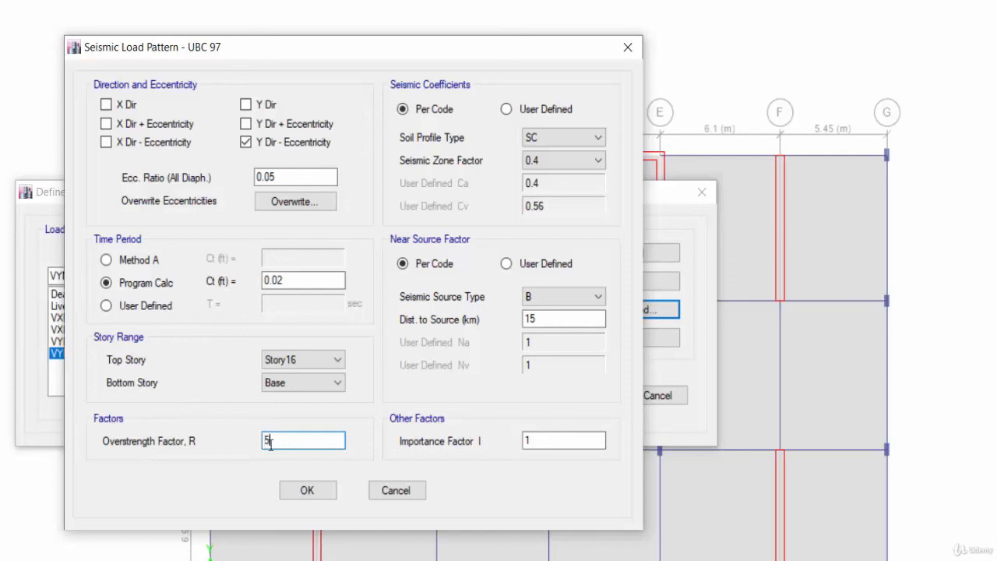
Make the VYN seismic coefficients user defined with Ca 0.285 and Cv 0.385.
{"action": "left_click", "coordinate": [545, 109]}
{"action": "left_click_drag", "start_coordinate": [580, 183], "coordinate": [486, 184]}
{"action": "type", "text": "0.2855"}
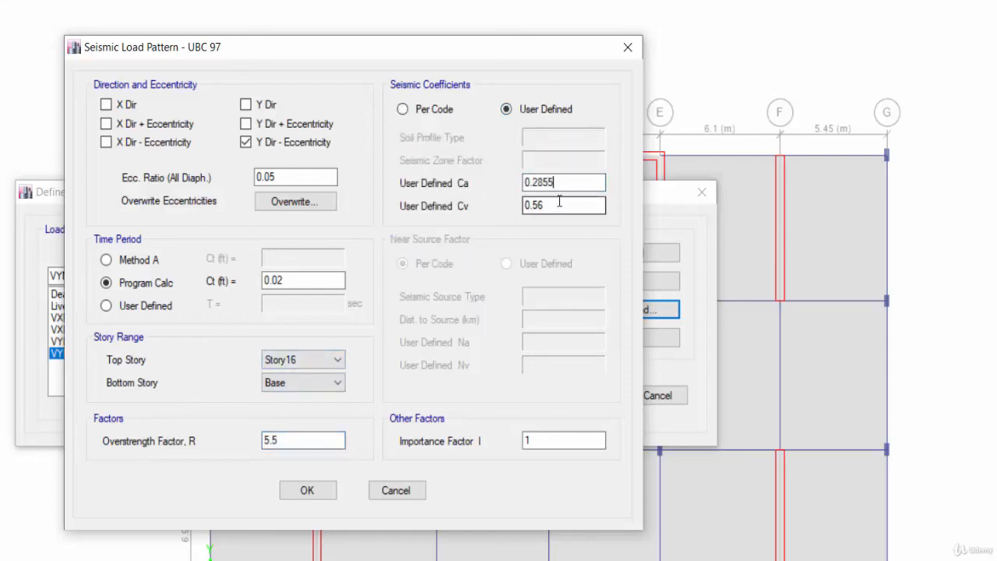
{"action": "left_click_drag", "start_coordinate": [557, 204], "coordinate": [494, 203]}
{"action": "type", "text": "0.385"}
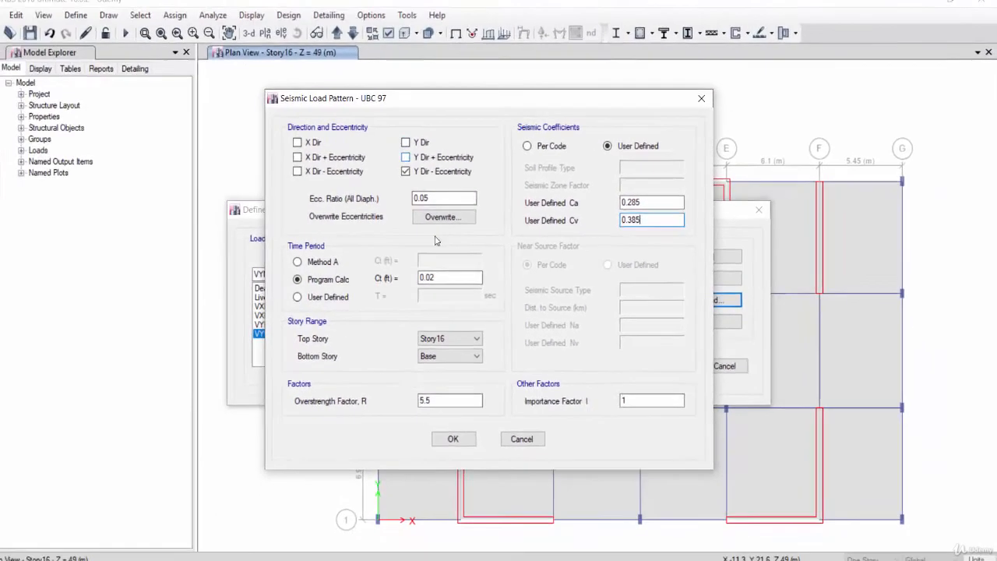
Accept the VYN settings together with the load pattern definitions, and show the whole building in a 3-D view.
{"action": "left_click", "coordinate": [447, 441]}
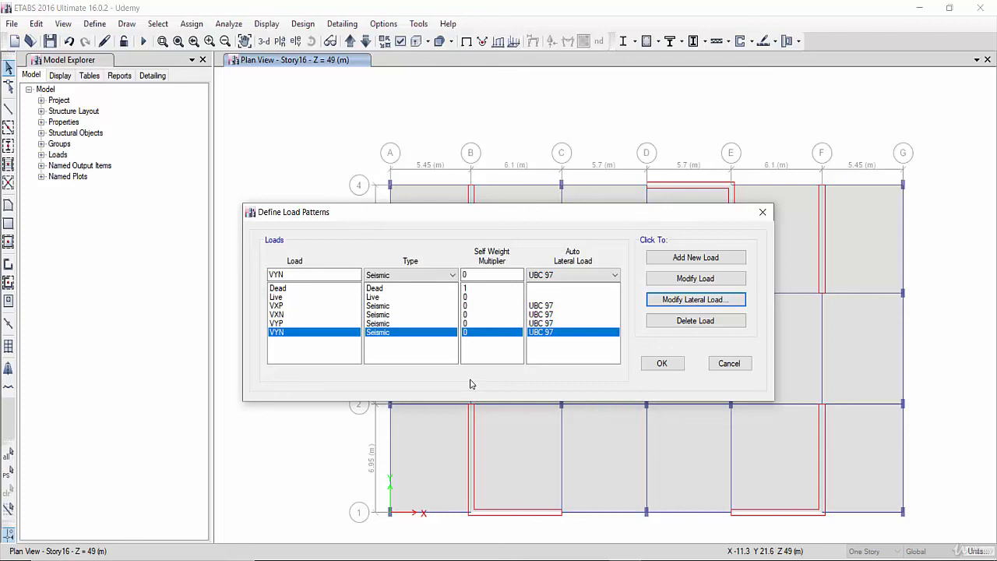
{"action": "left_click", "coordinate": [660, 366]}
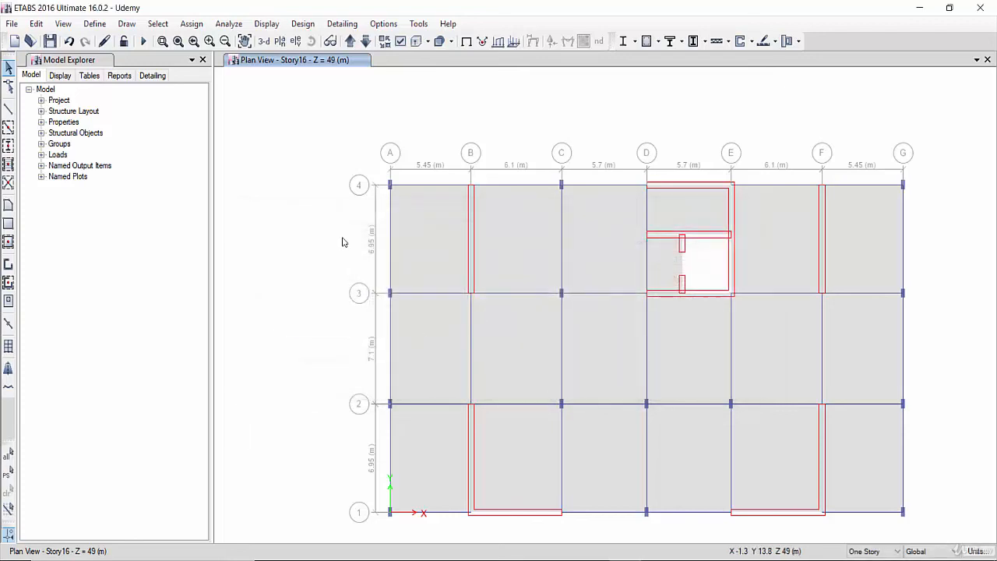
{"action": "left_click", "coordinate": [264, 41]}
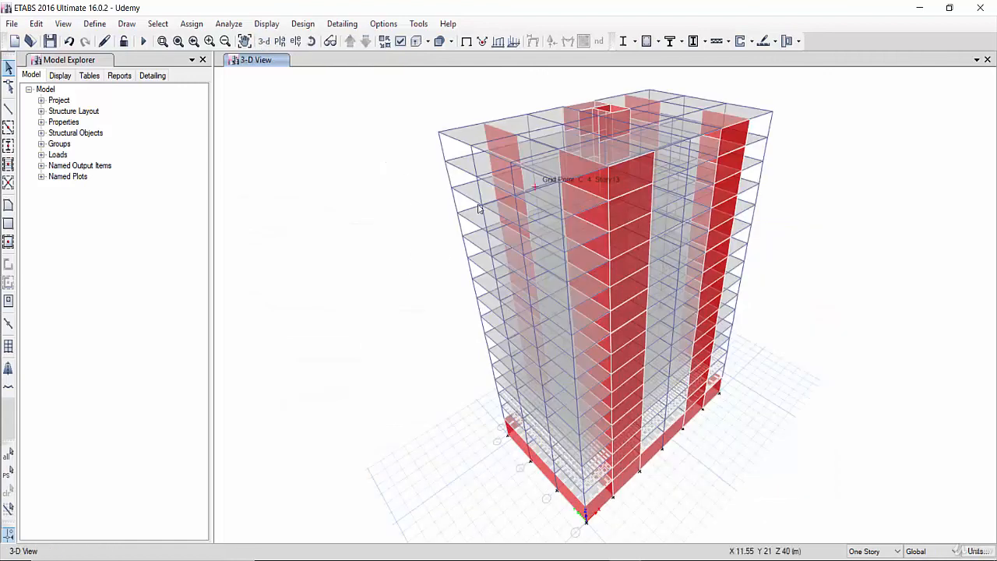